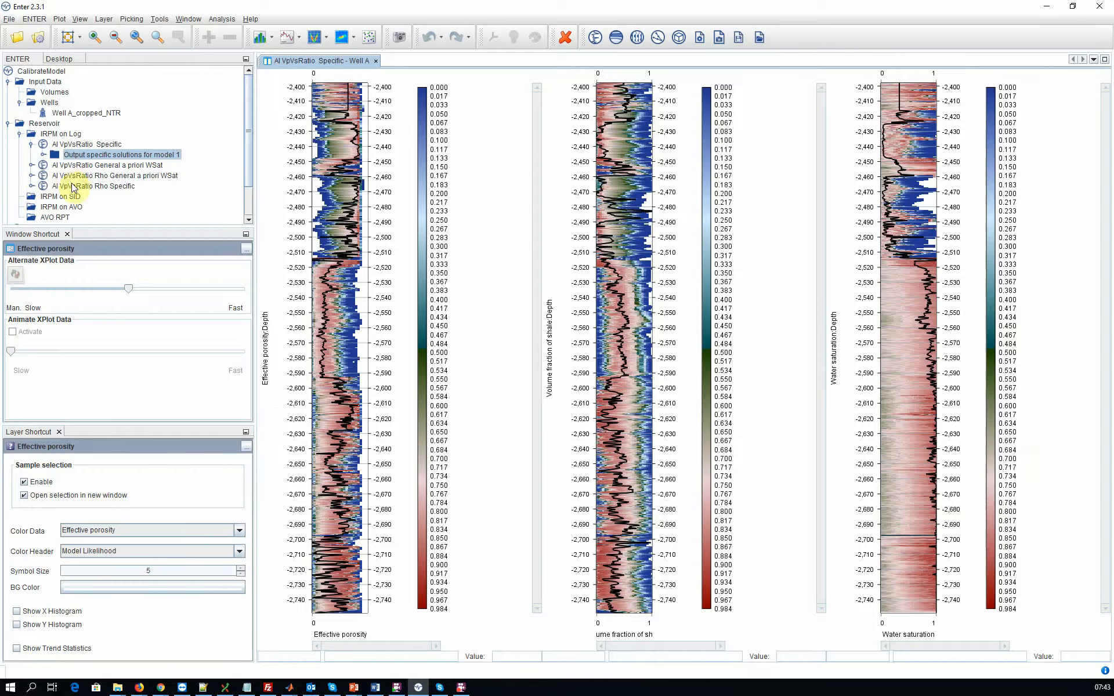
Step: Display the AI VpVsRatio Rho Specific output solutions for model 1 with the Well A preset and compare them with the AI VpVsRatio Specific plots
left_click(31, 186)
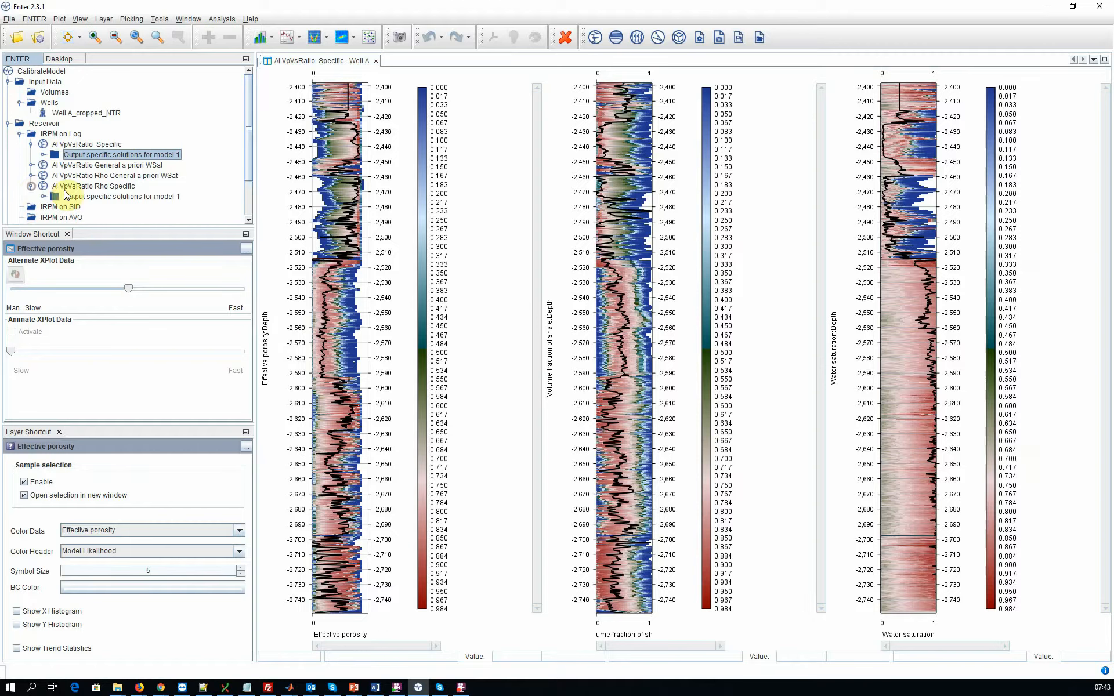
left_click(84, 196)
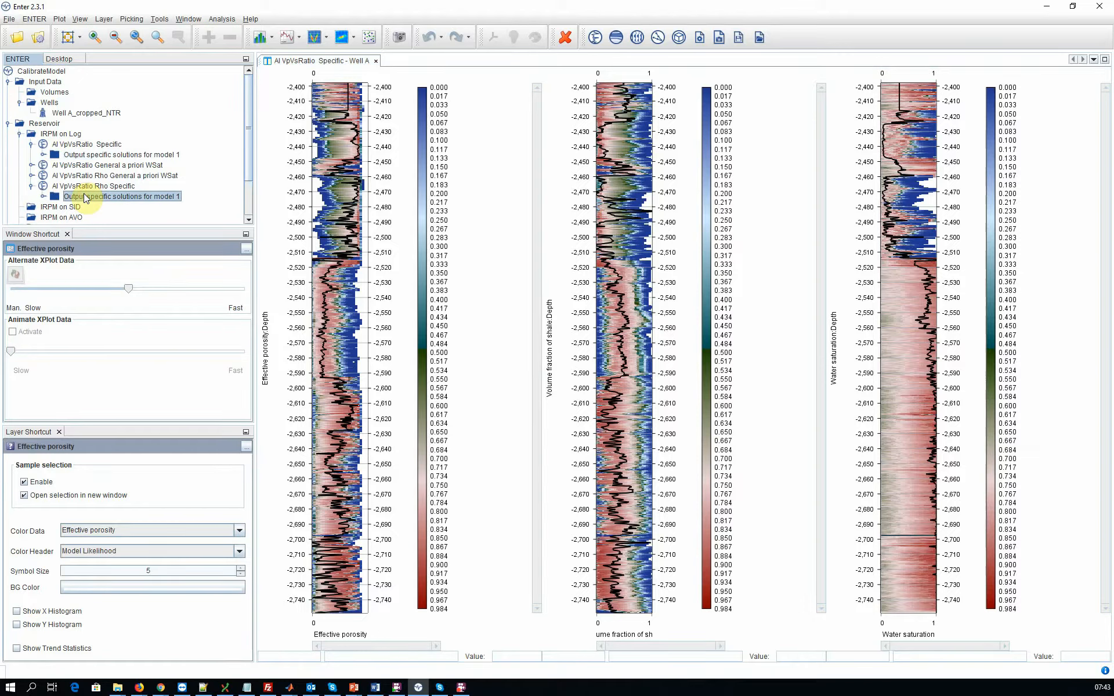
right_click(85, 196)
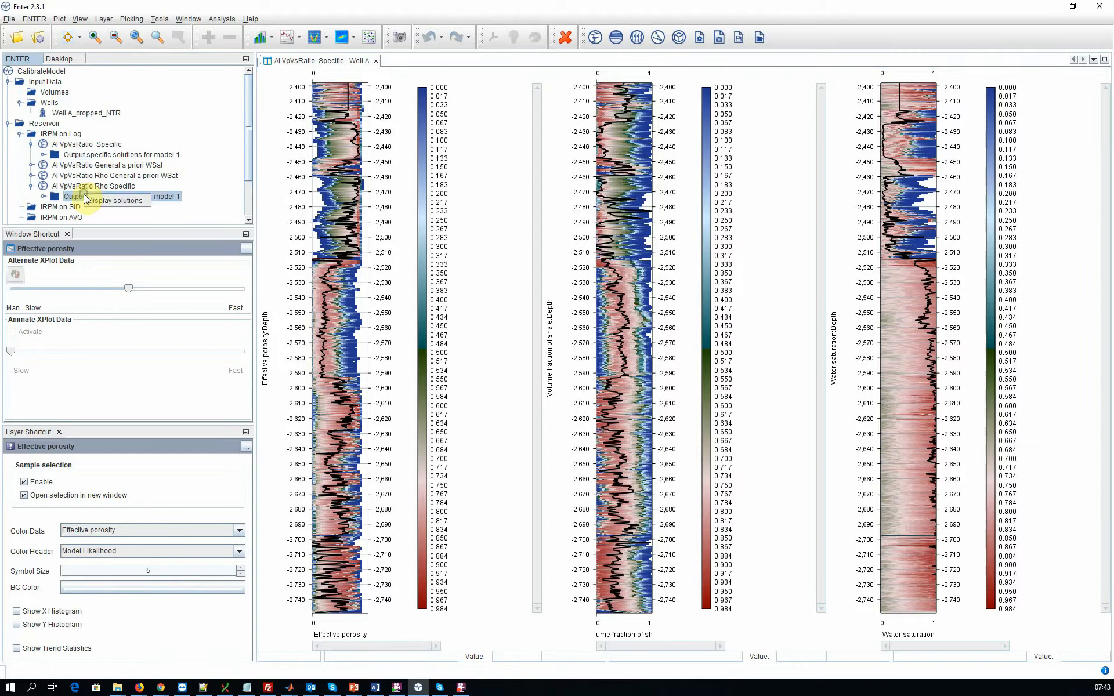
left_click(116, 200)
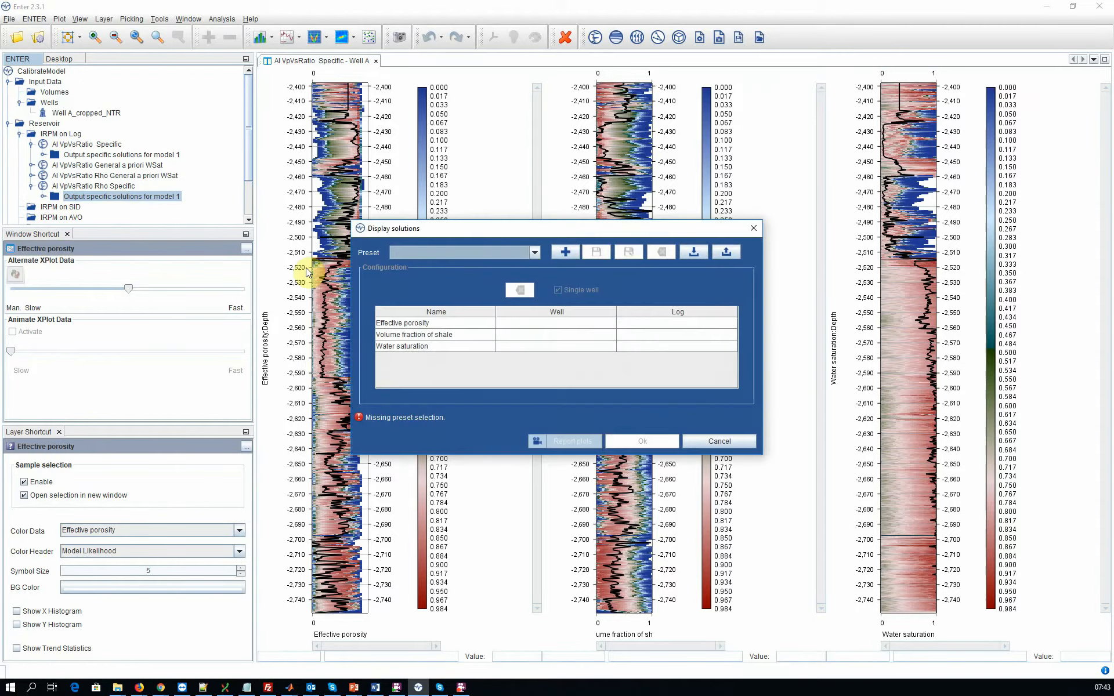
left_click(503, 252)
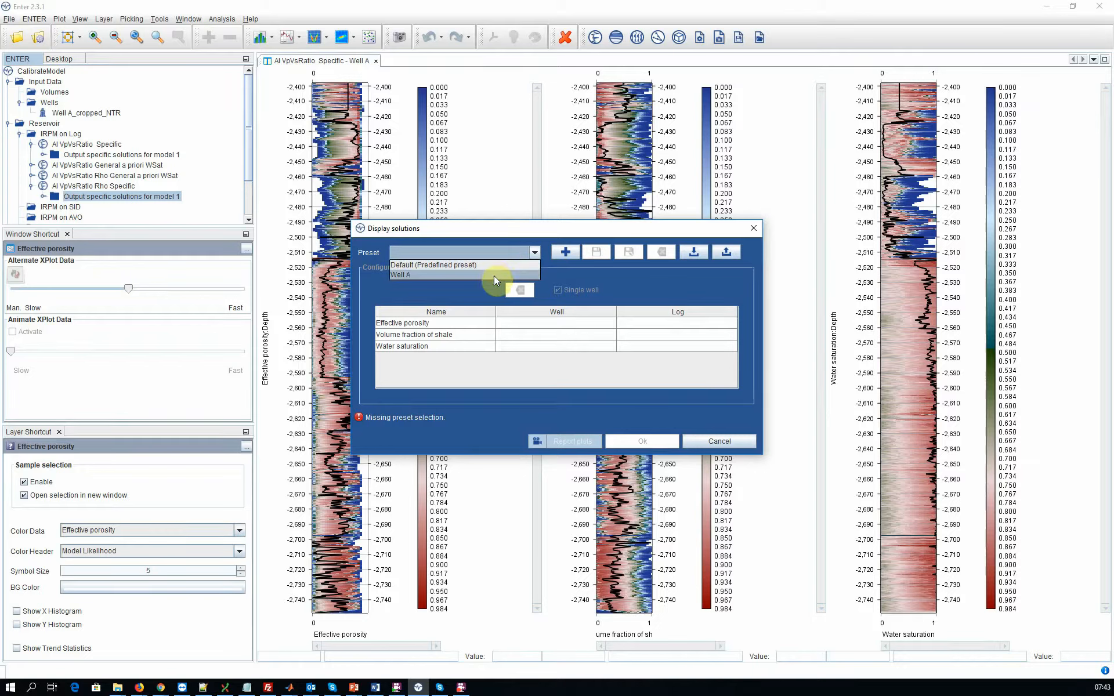
left_click(494, 278)
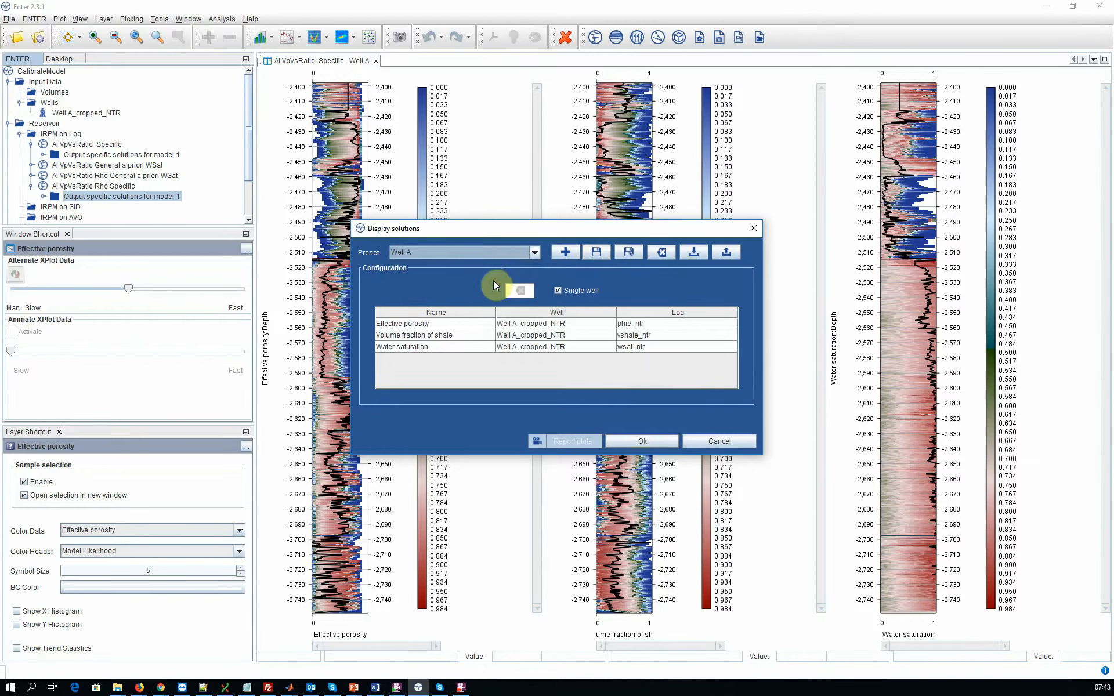
left_click(641, 440)
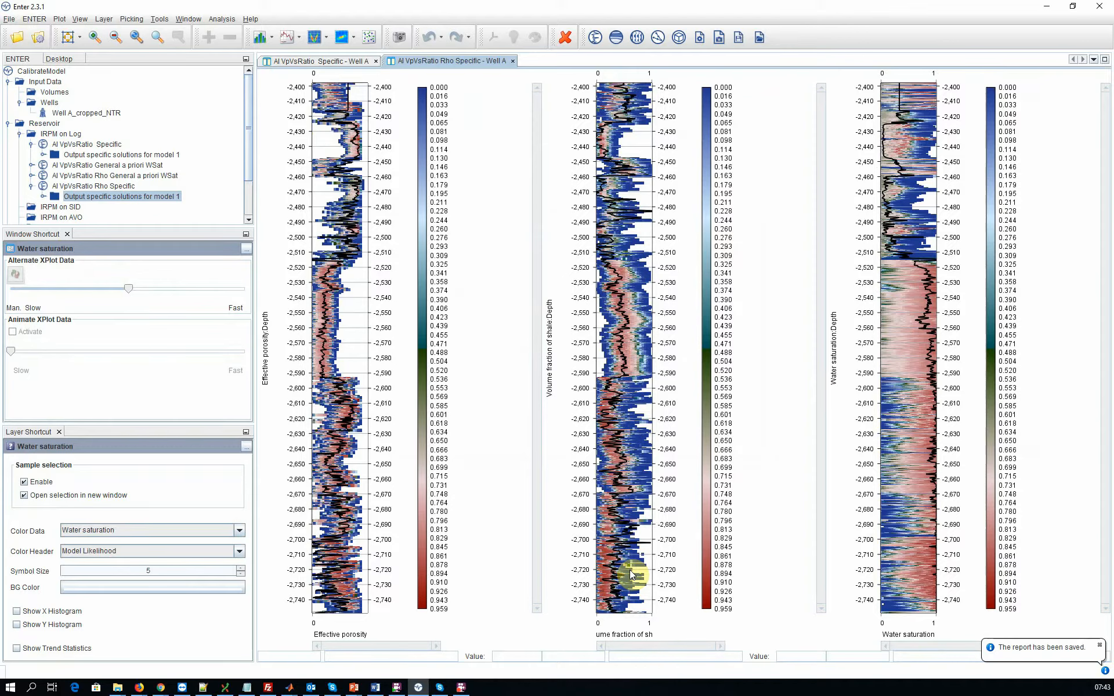
left_click(349, 61)
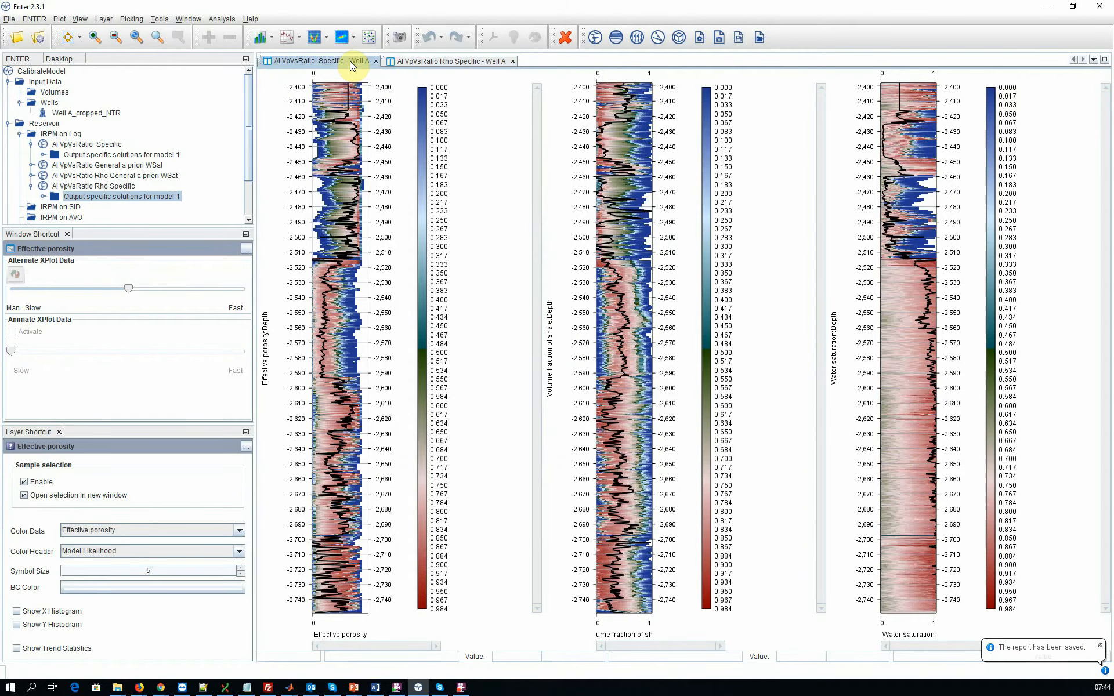
left_click(415, 62)
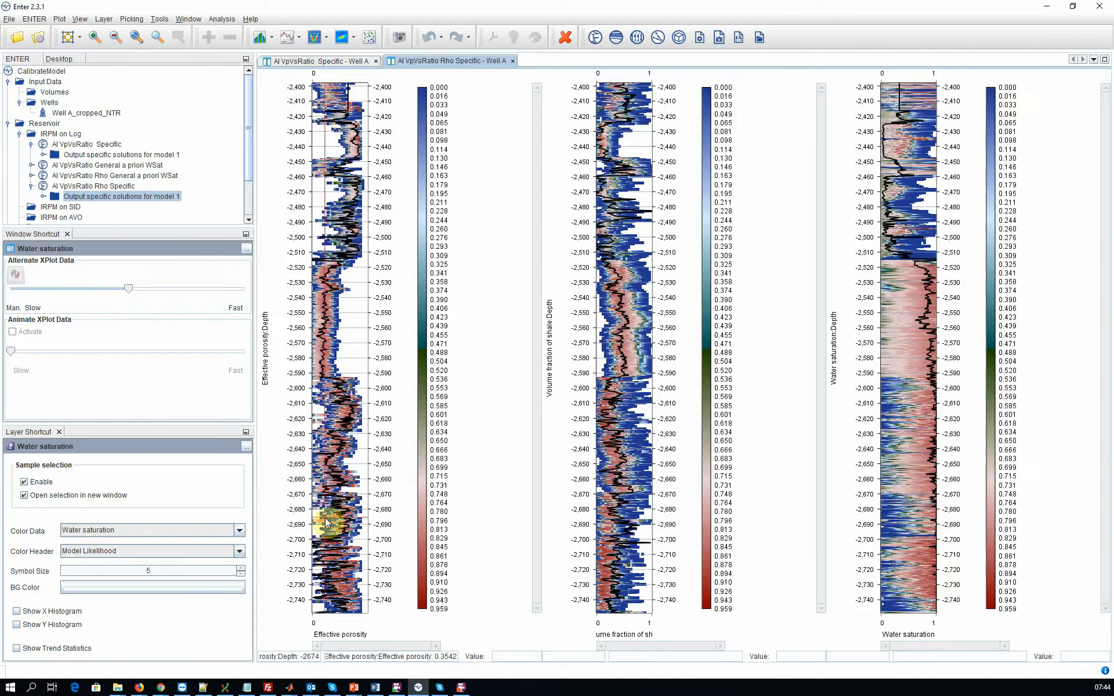
Step: Color the AI VpVsRatio Rho Specific solution plots by Water saturation and apply the reversed color map running from red to blue
left_click(224, 555)
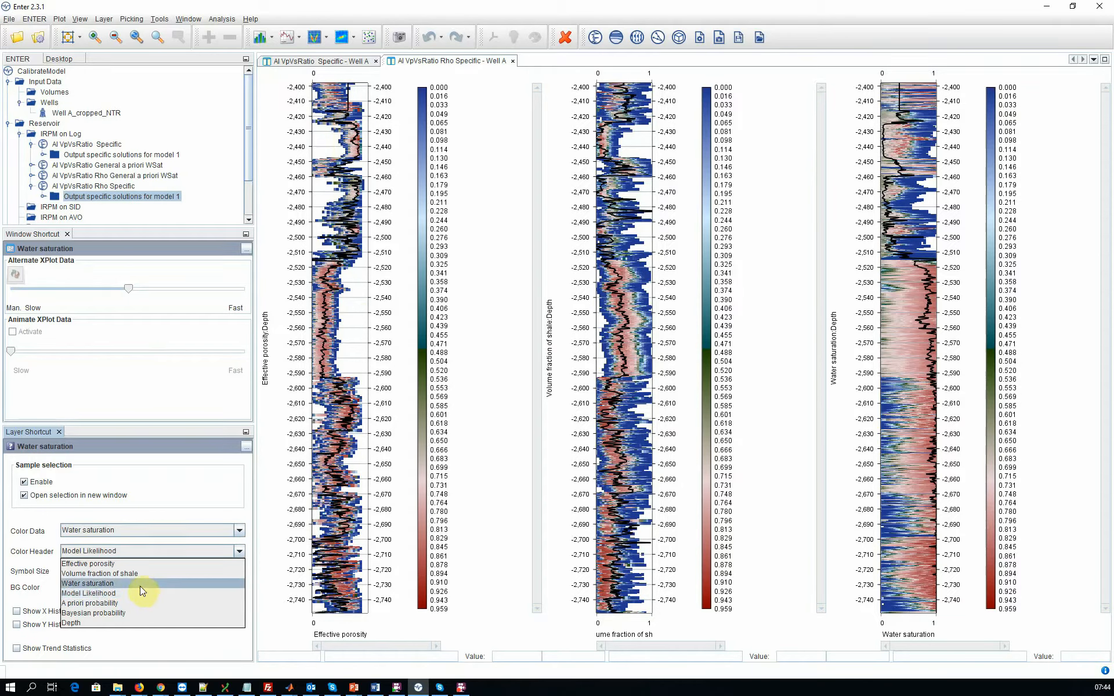
left_click(179, 584)
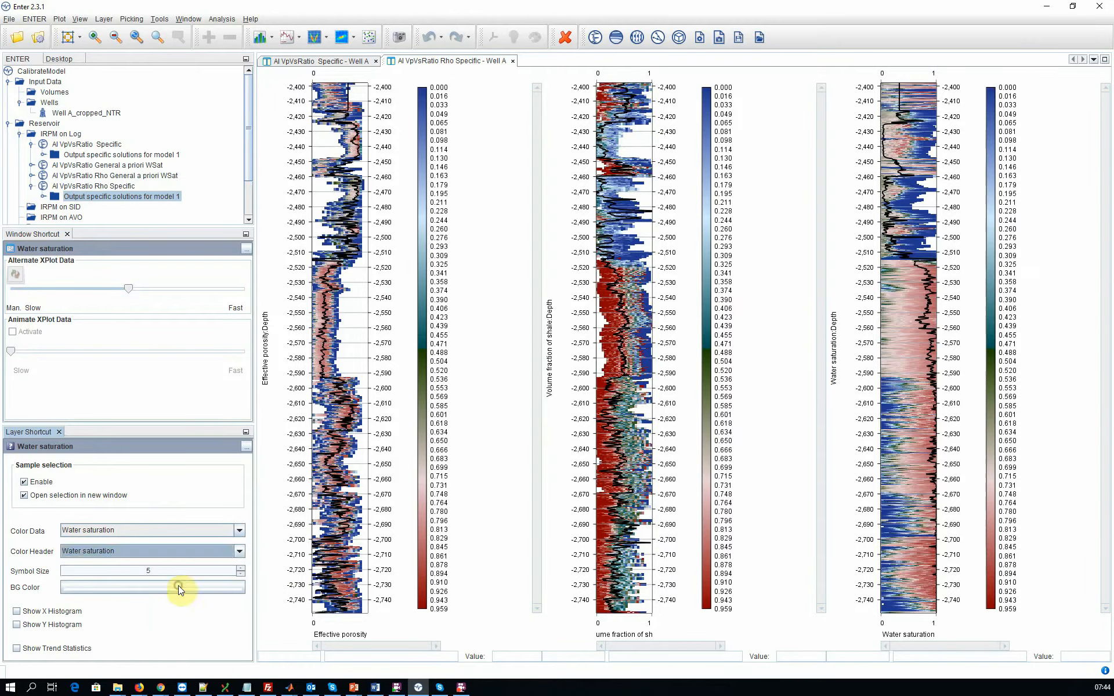
right_click(332, 328)
left_click(350, 337)
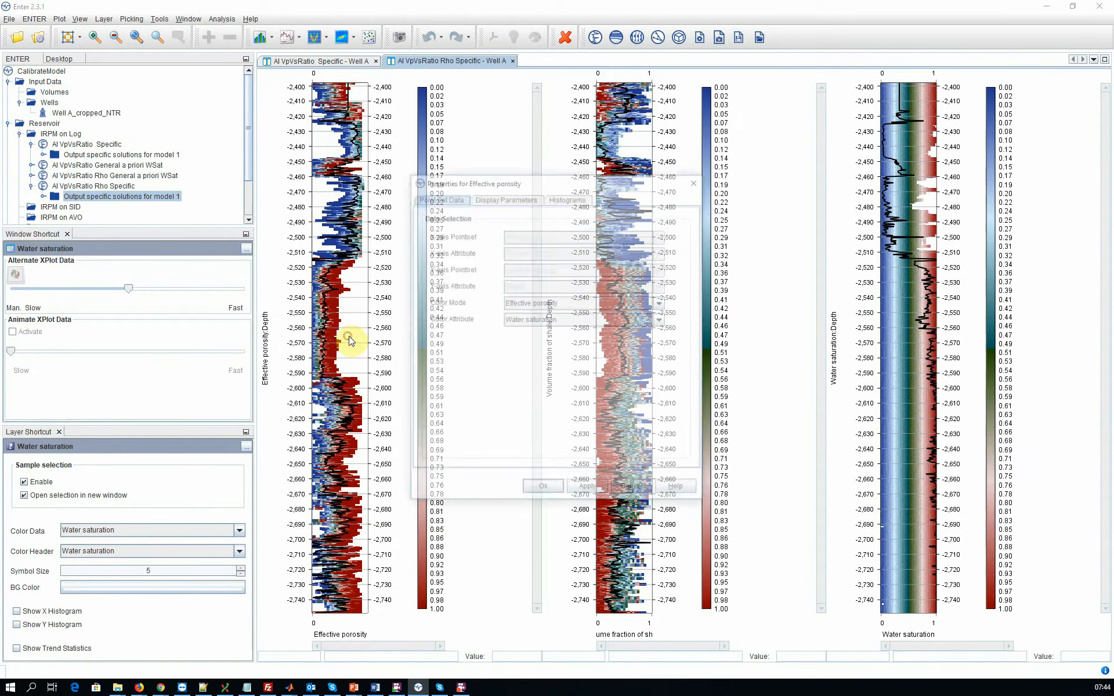
left_click(506, 196)
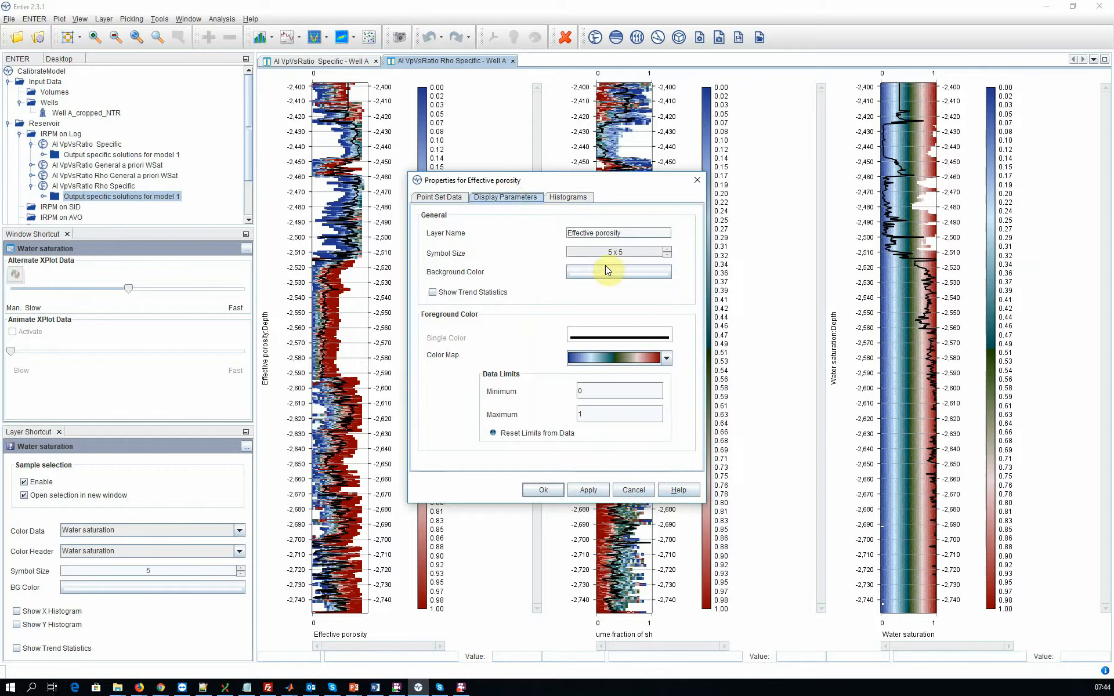
left_click(662, 362)
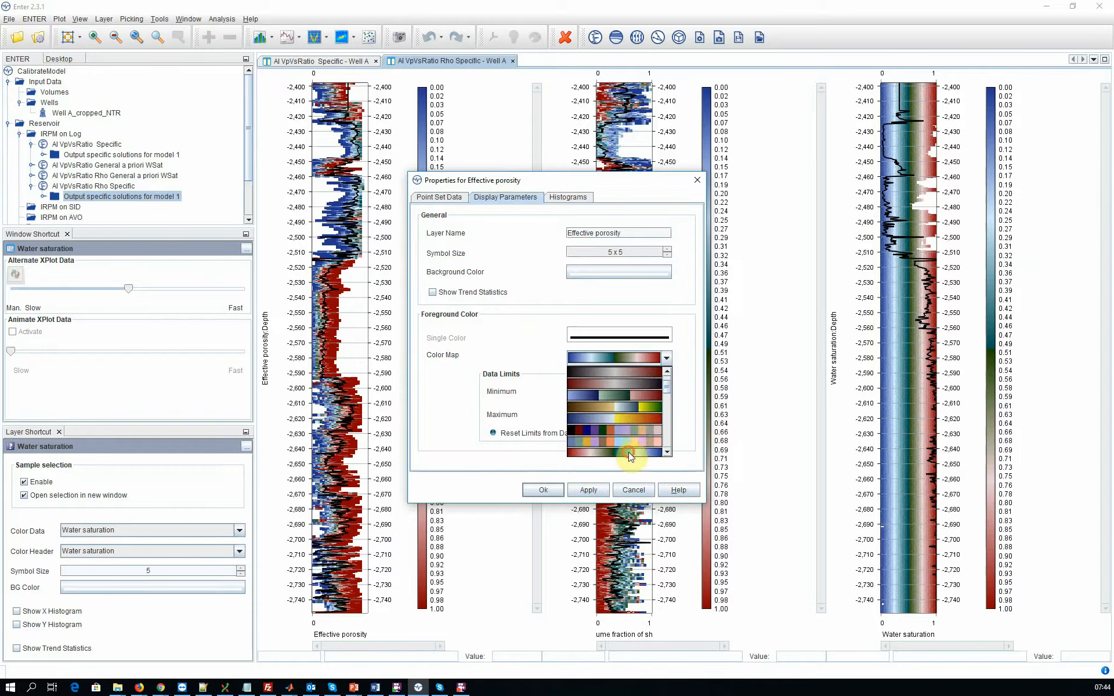
left_click(628, 451)
left_click(589, 491)
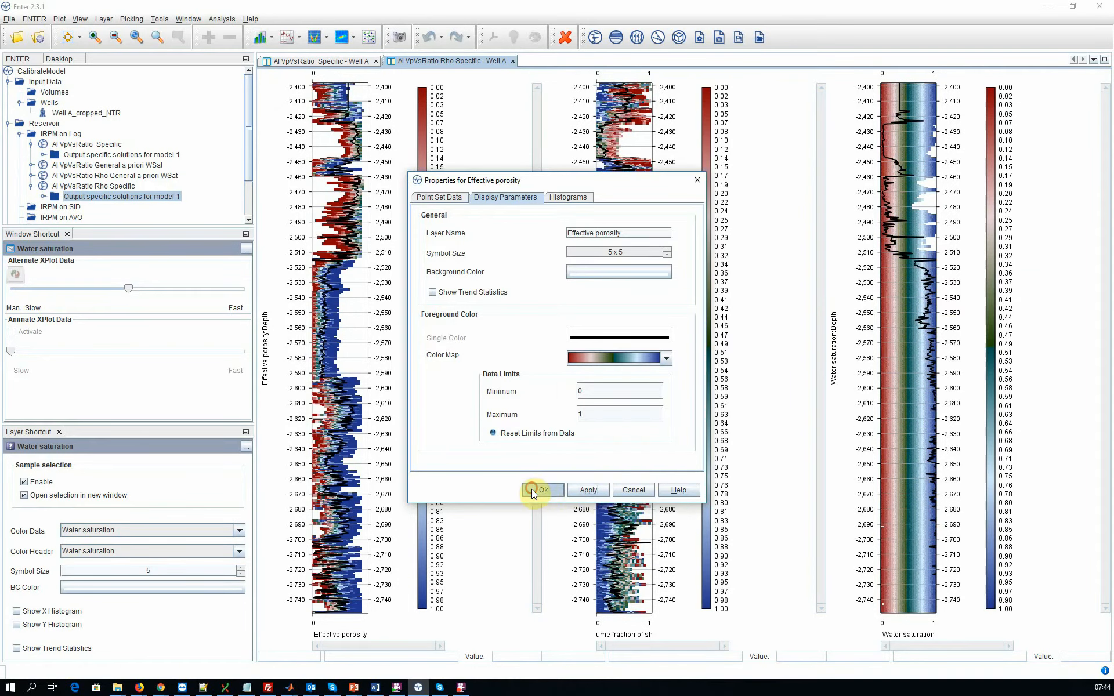
left_click(535, 490)
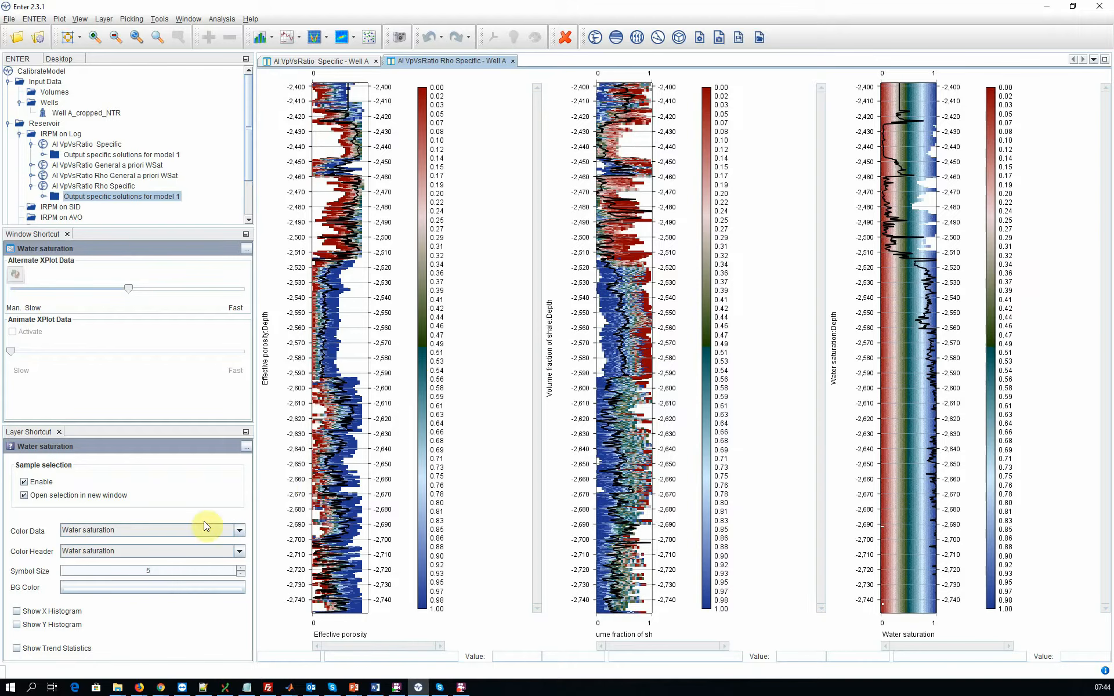
Step: Color the solution plots by Model Likelihood again and restore the color map running from blue to red
left_click(196, 551)
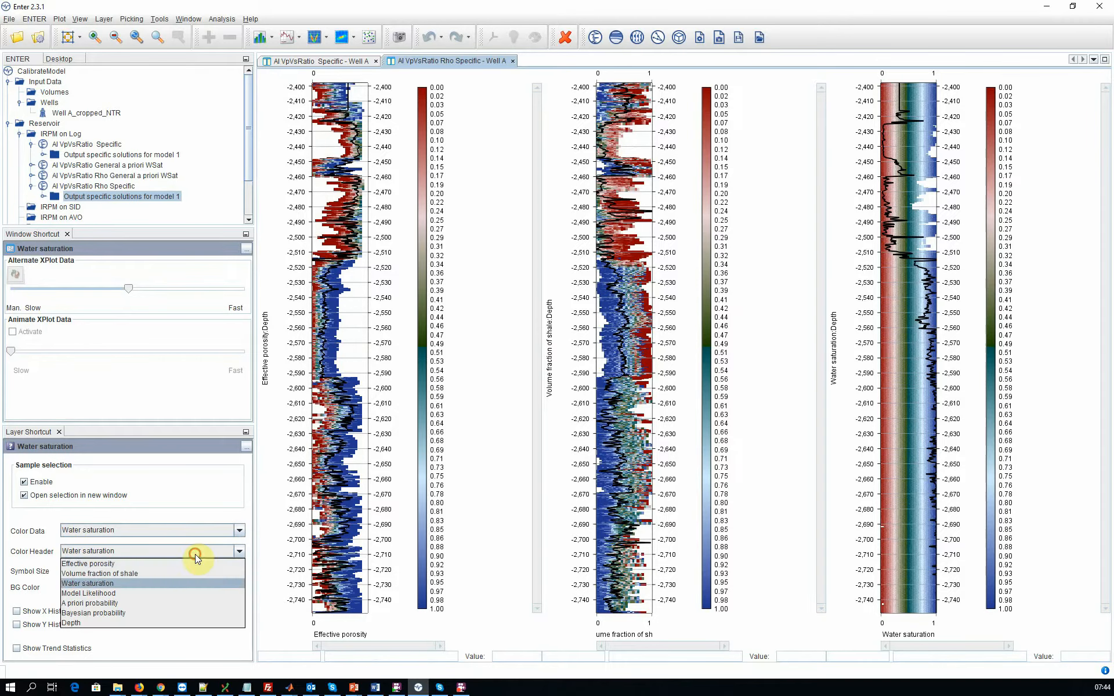
left_click(189, 593)
right_click(327, 329)
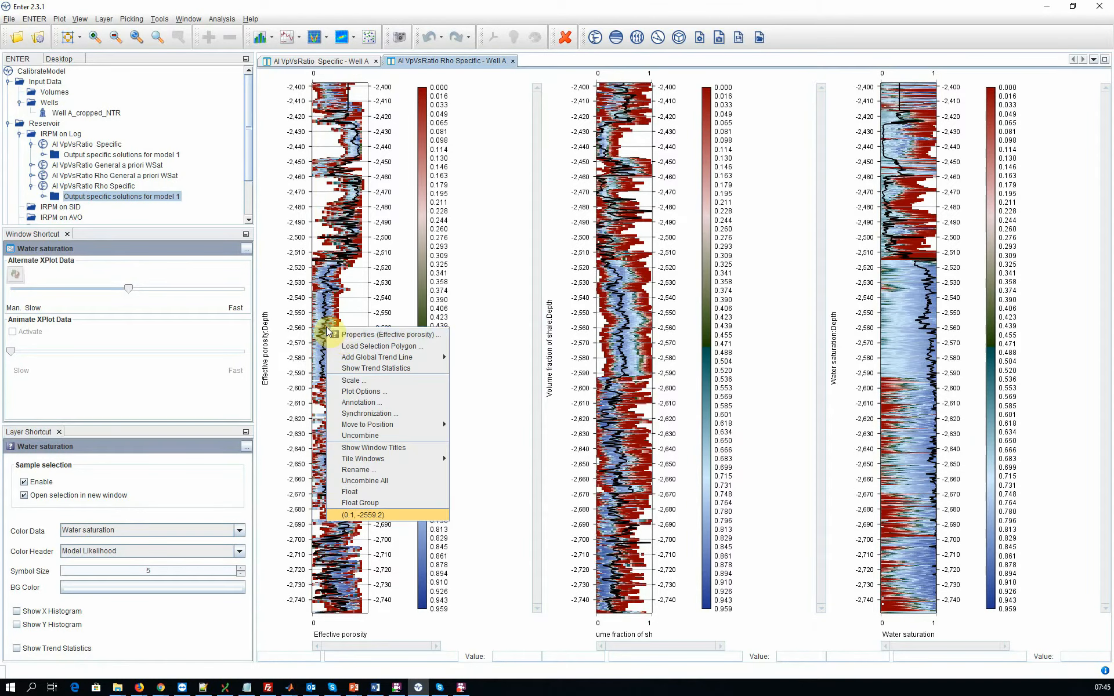
left_click(340, 335)
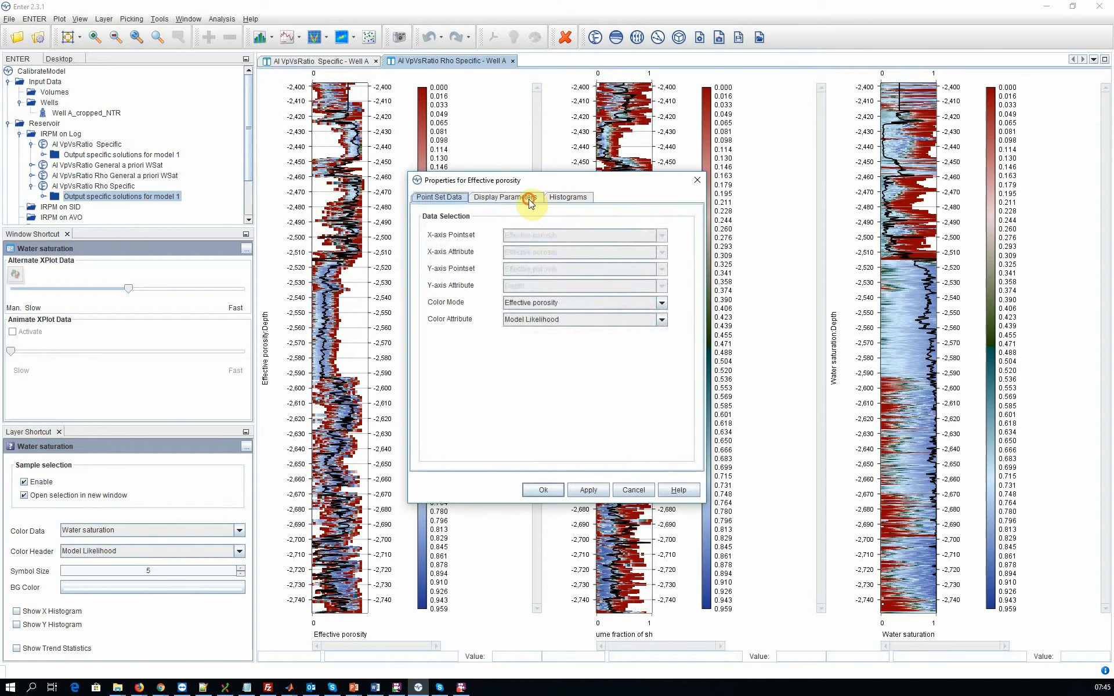
left_click(528, 201)
left_click(624, 357)
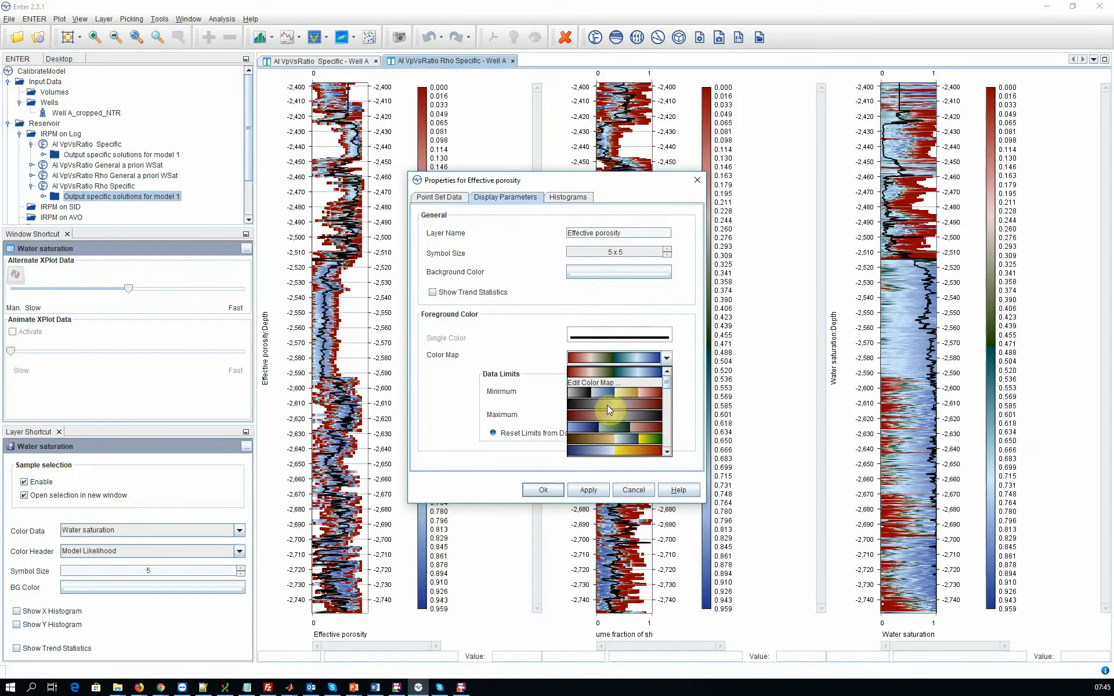
left_click(605, 430)
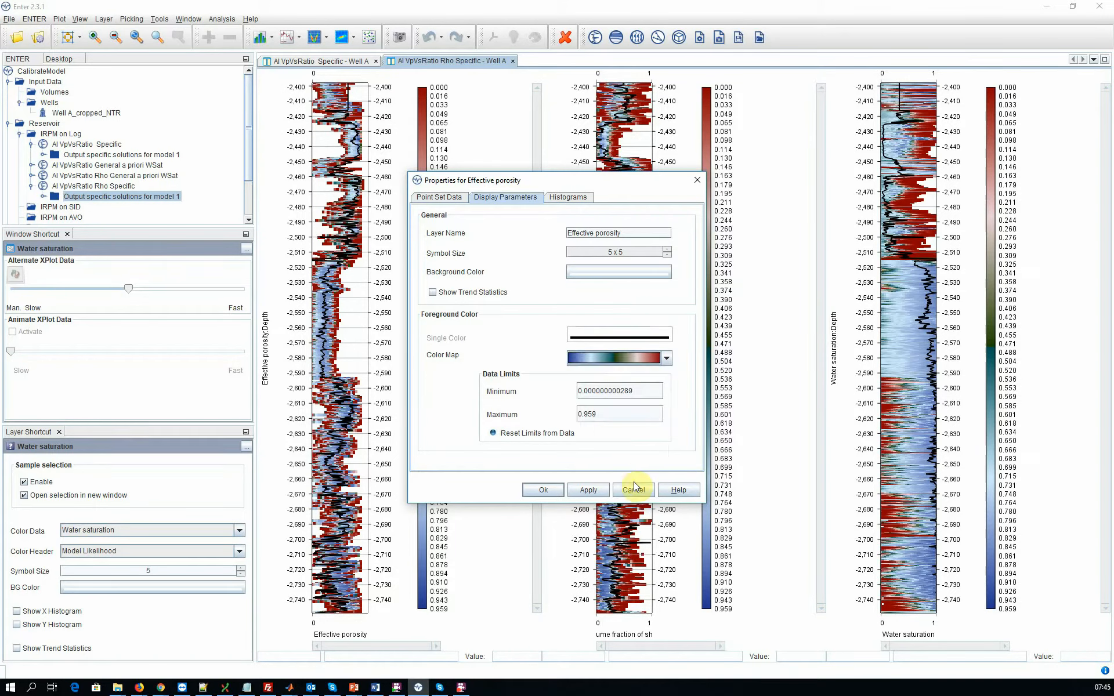
left_click(607, 490)
left_click(544, 490)
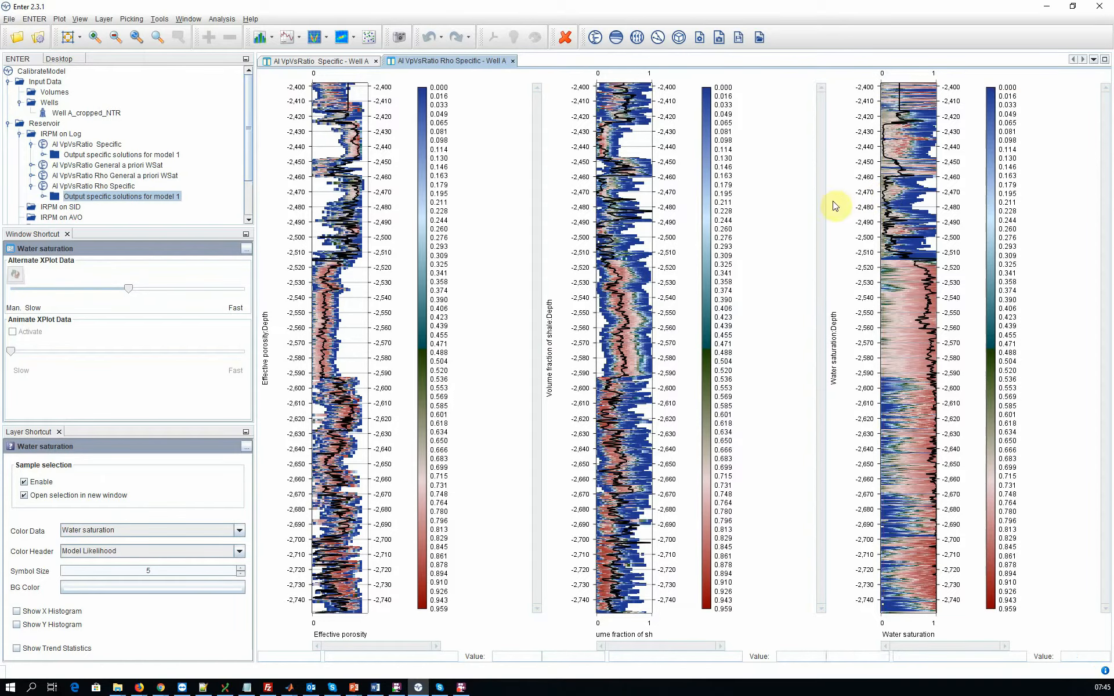
Step: Open the 3D solution plots for the sample near depth -2,470 in the effective porosity track, examine the high-likelihood solutions from several angles, and close them
left_click(355, 193)
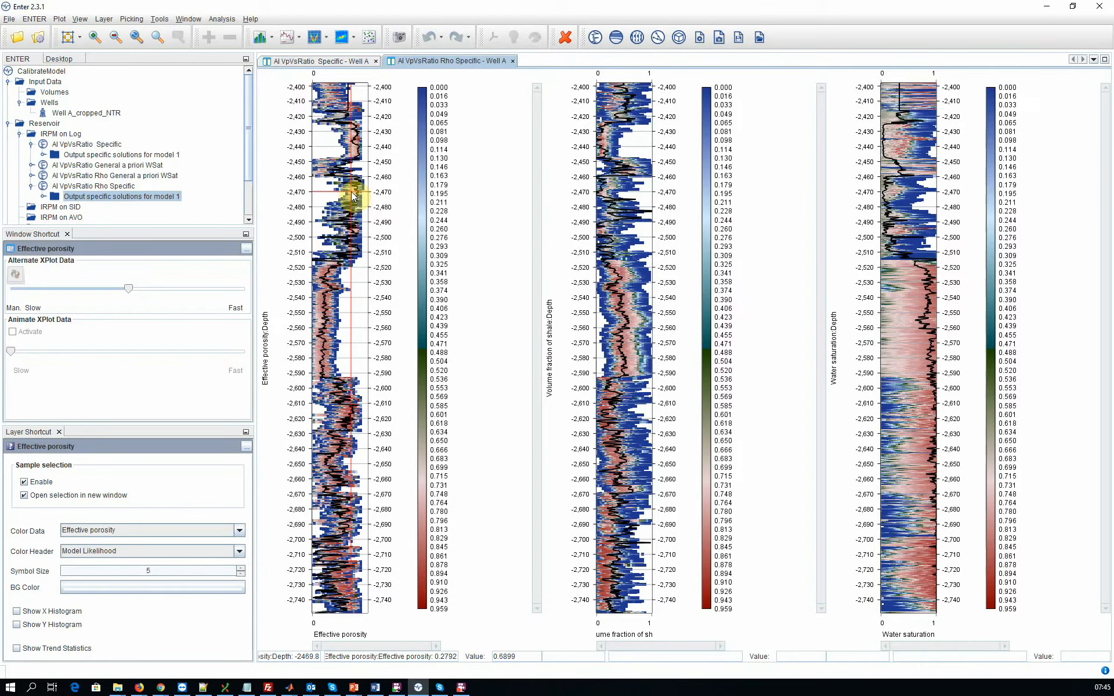
left_click(351, 192)
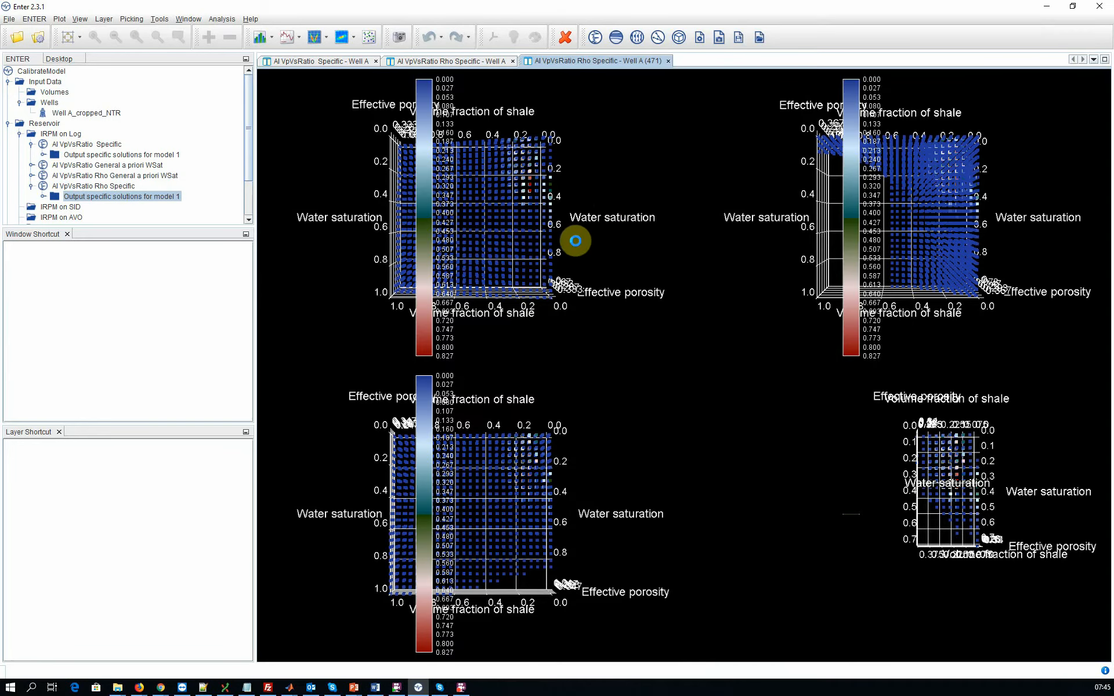
left_click_drag(512, 210, 590, 255)
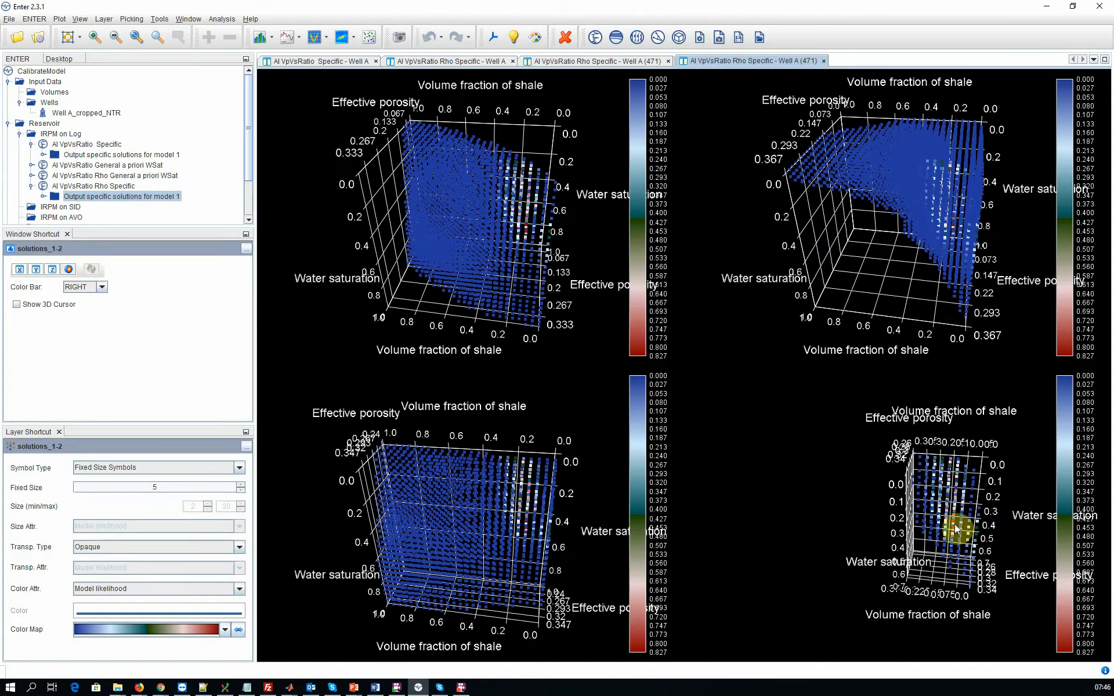
mouse_move(957, 523)
left_mouse_down()
mouse_move(952, 505)
mouse_move(955, 527)
left_mouse_up()
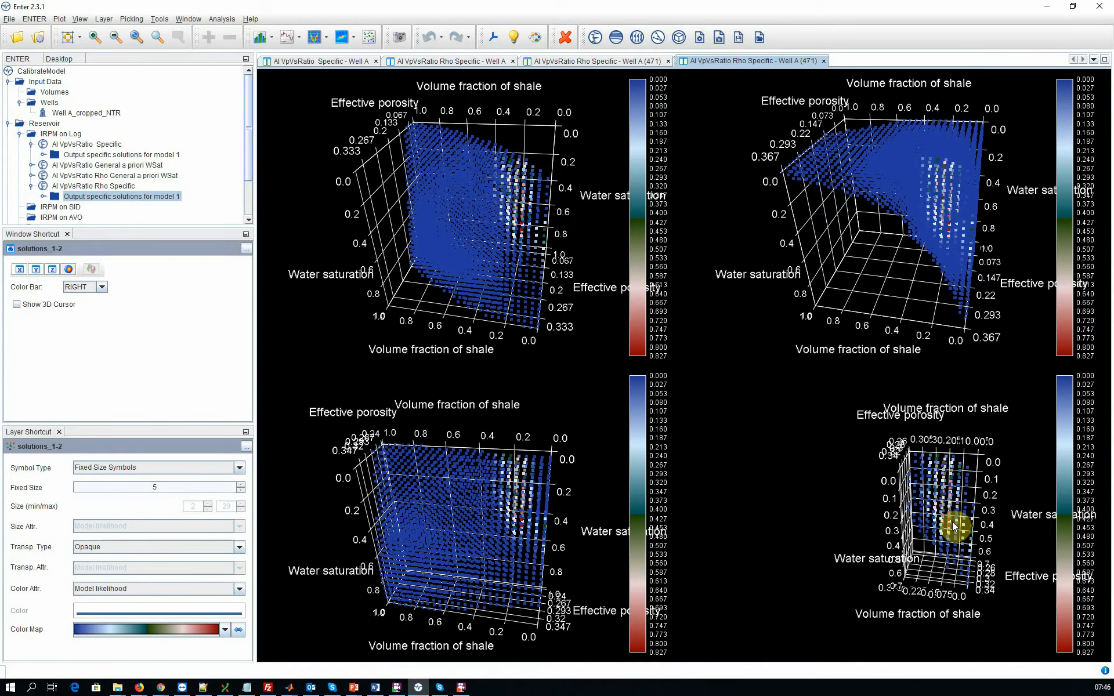
left_click_drag(954, 527, 924, 579)
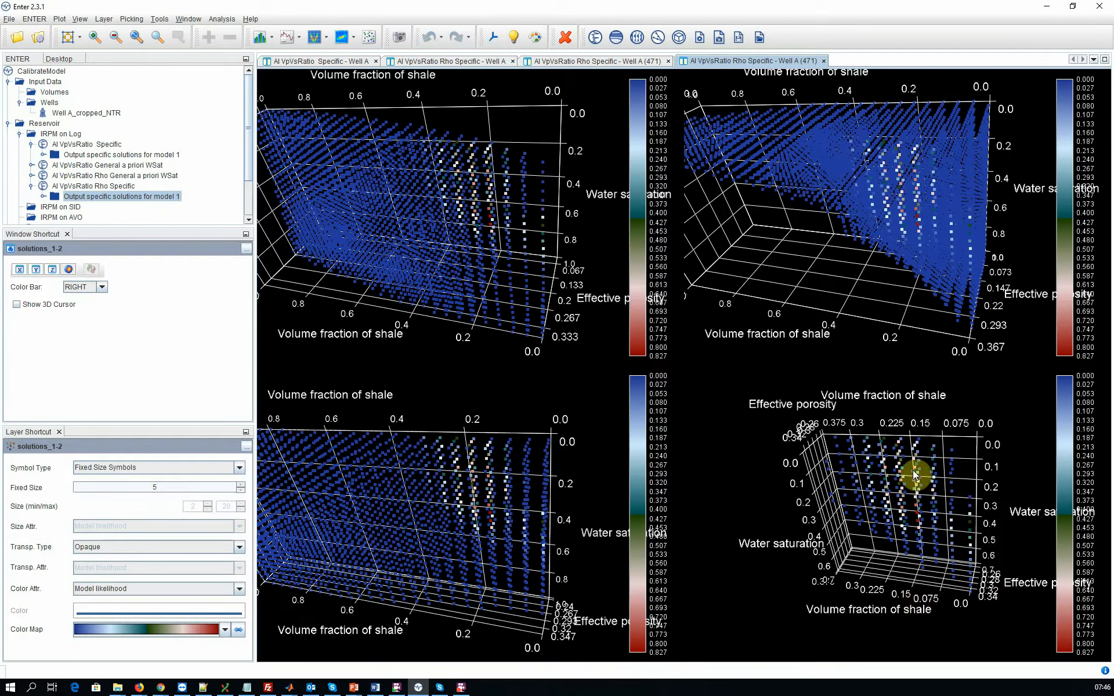
left_click_drag(952, 522, 925, 527)
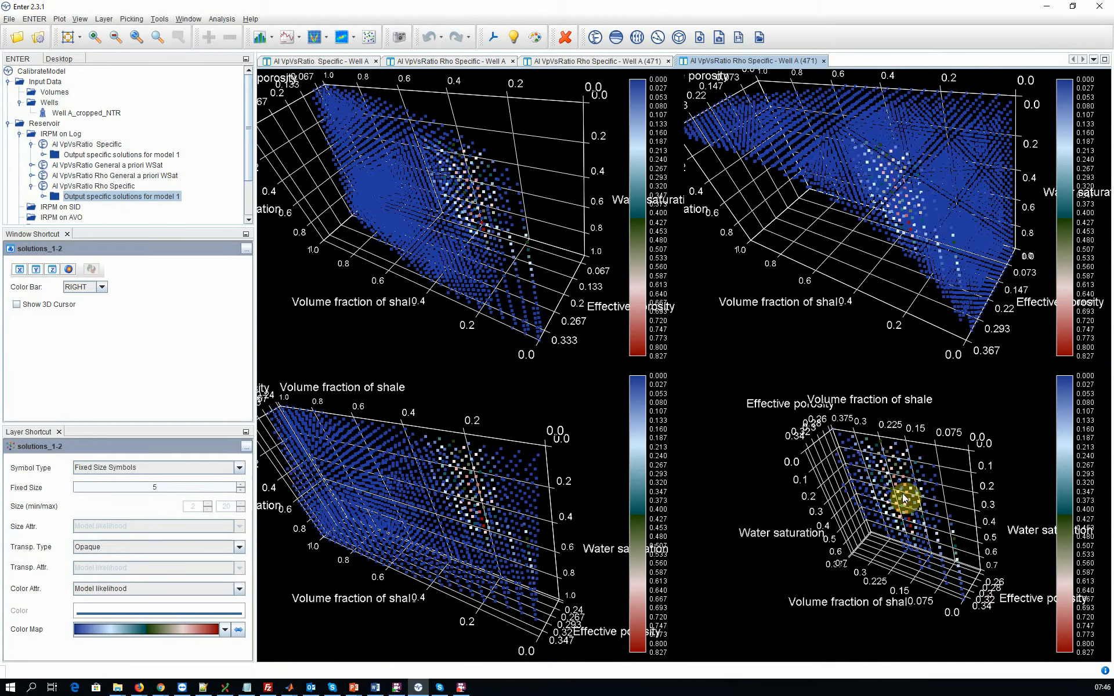
left_click_drag(900, 477, 930, 485)
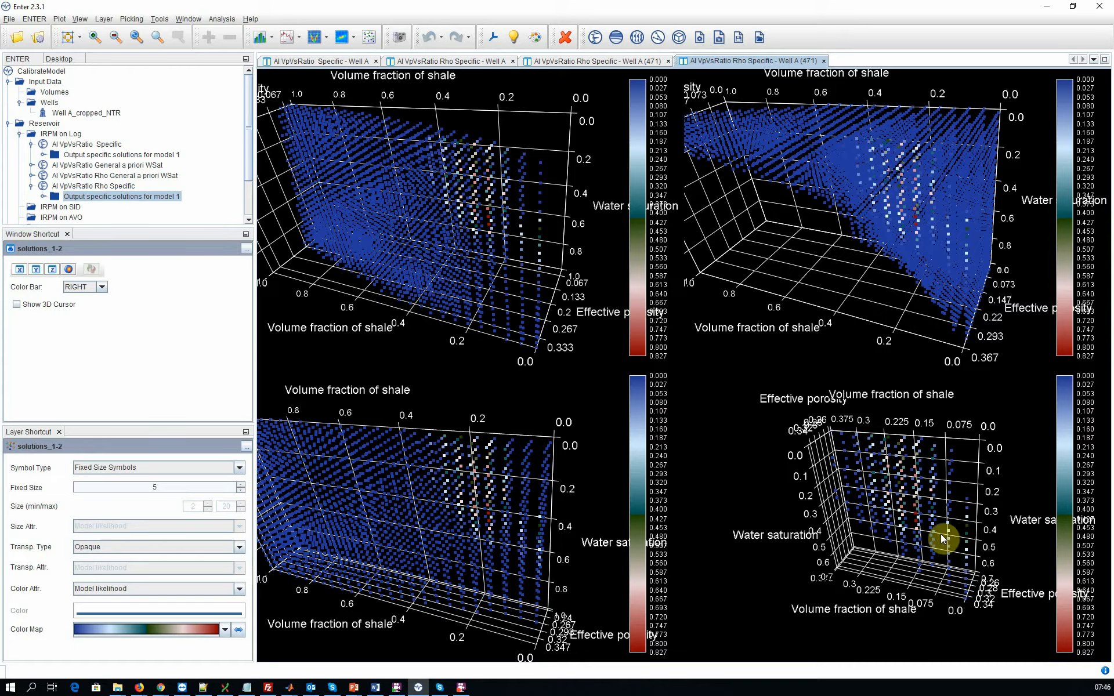
left_click_drag(920, 484, 938, 502)
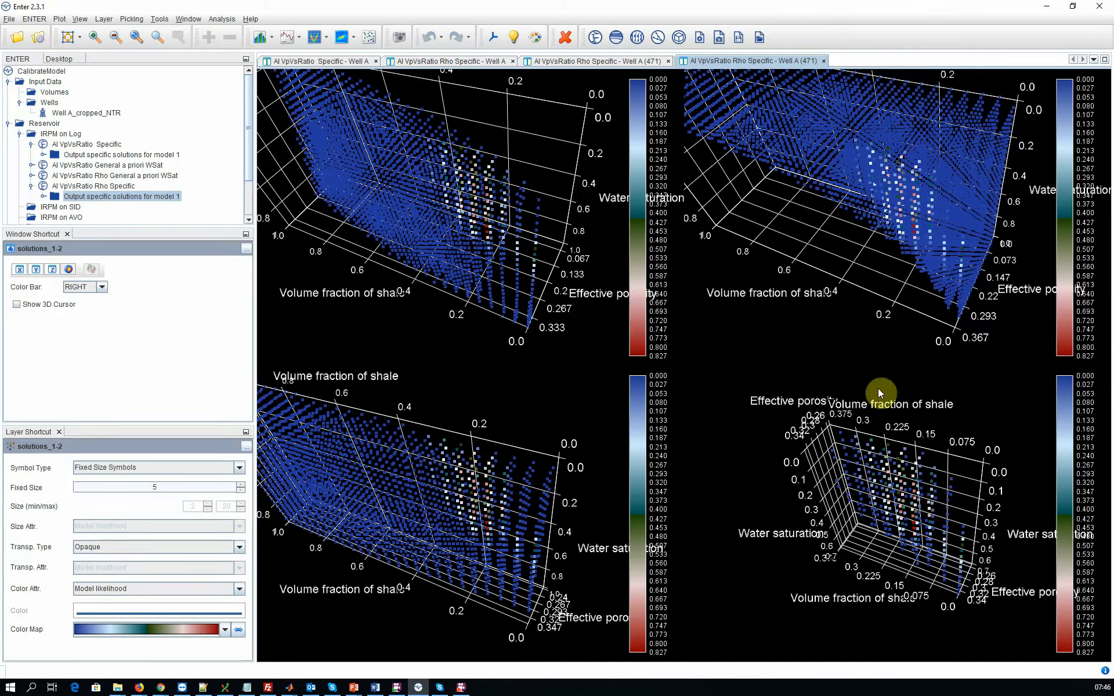
left_click(823, 61)
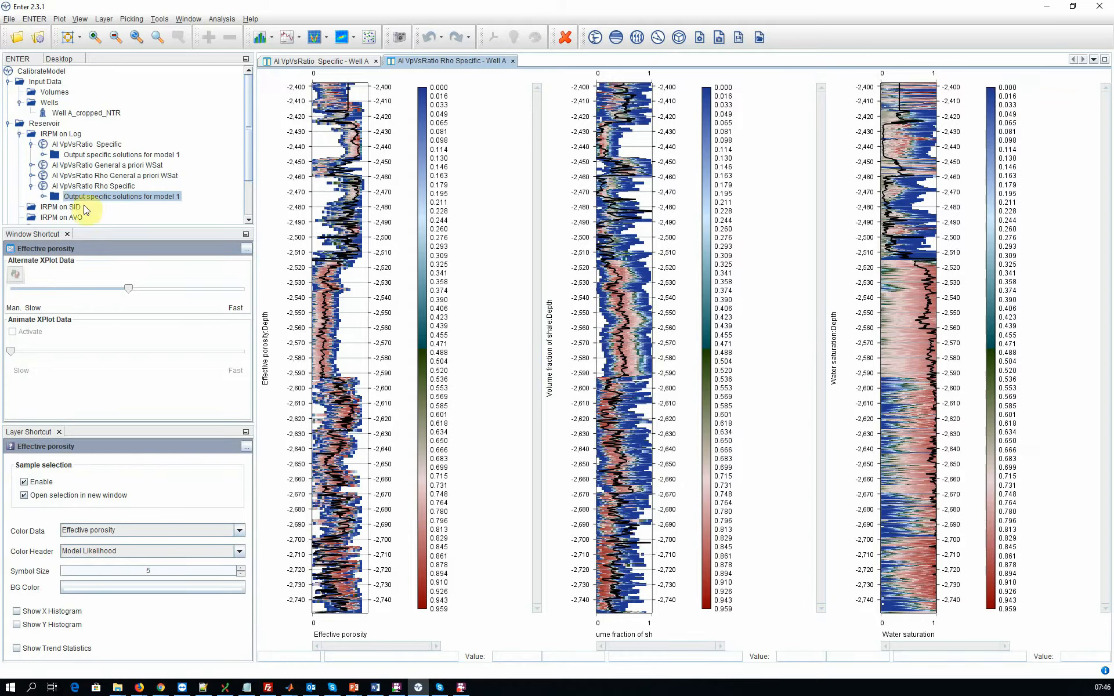
Step: Open the solution display setup for the AI VpVsRatio General a priori WSat output wells, using the Most likely solutions preset and Well A_cropped_NTR
left_click(53, 166)
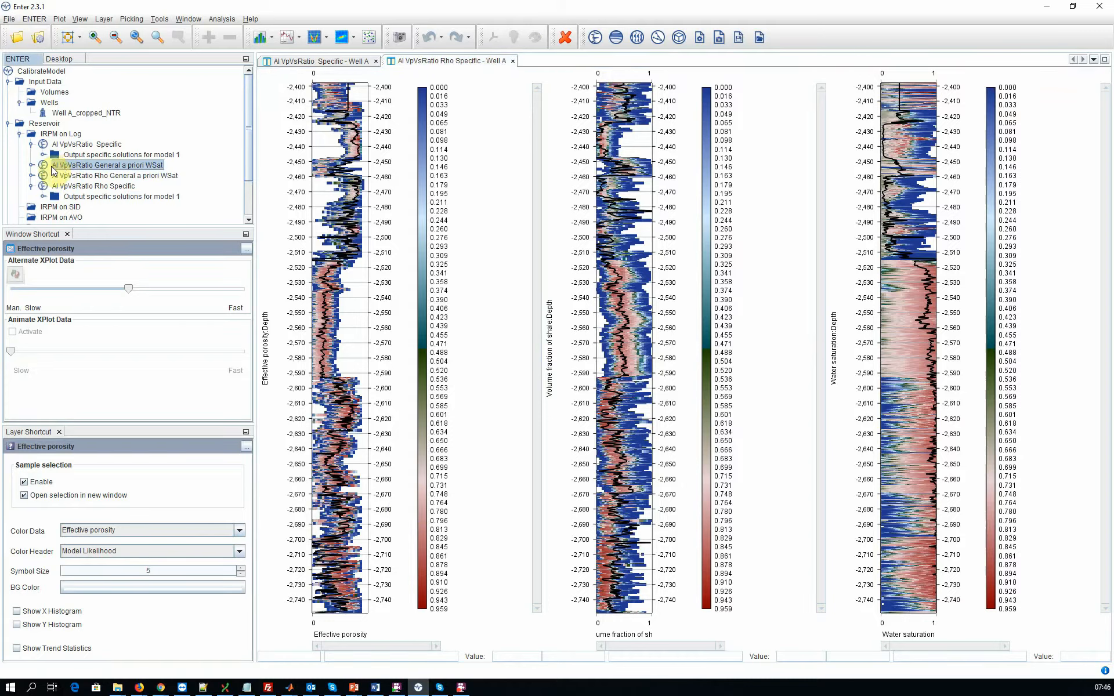
left_click(31, 165)
left_click(55, 175)
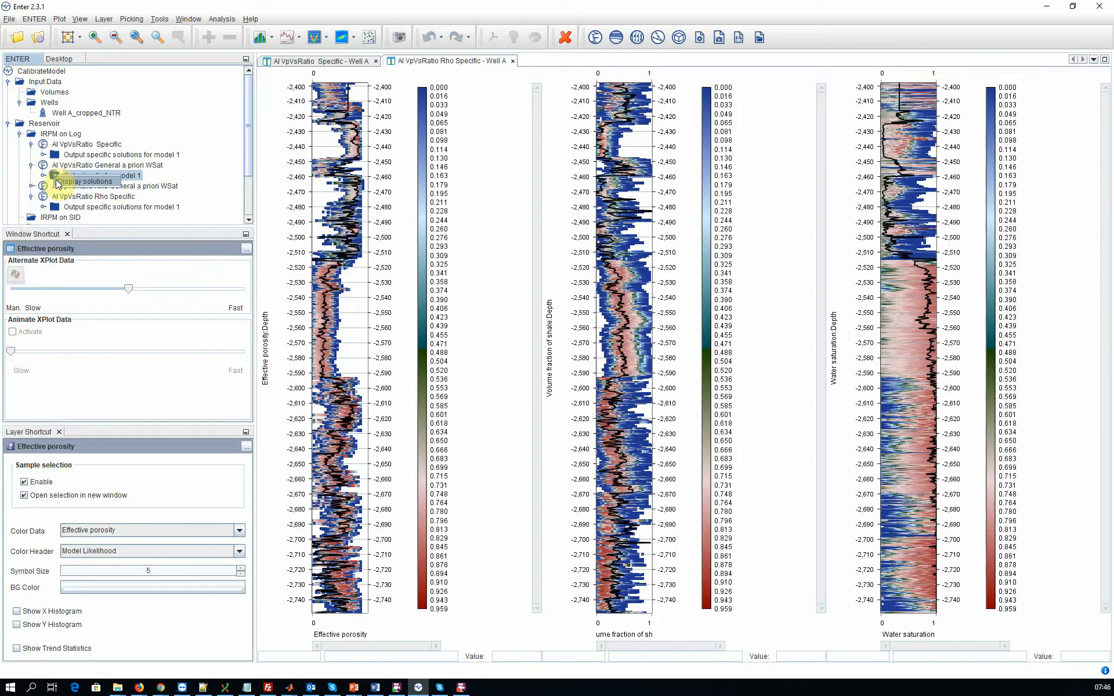
left_click(58, 182)
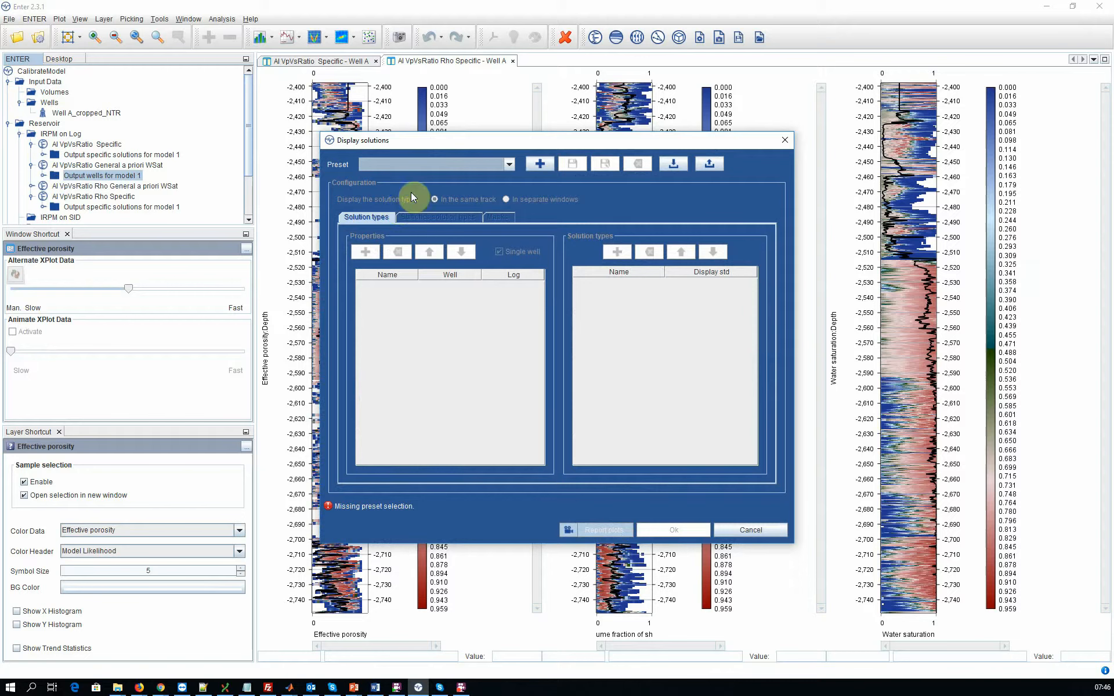
left_click(436, 163)
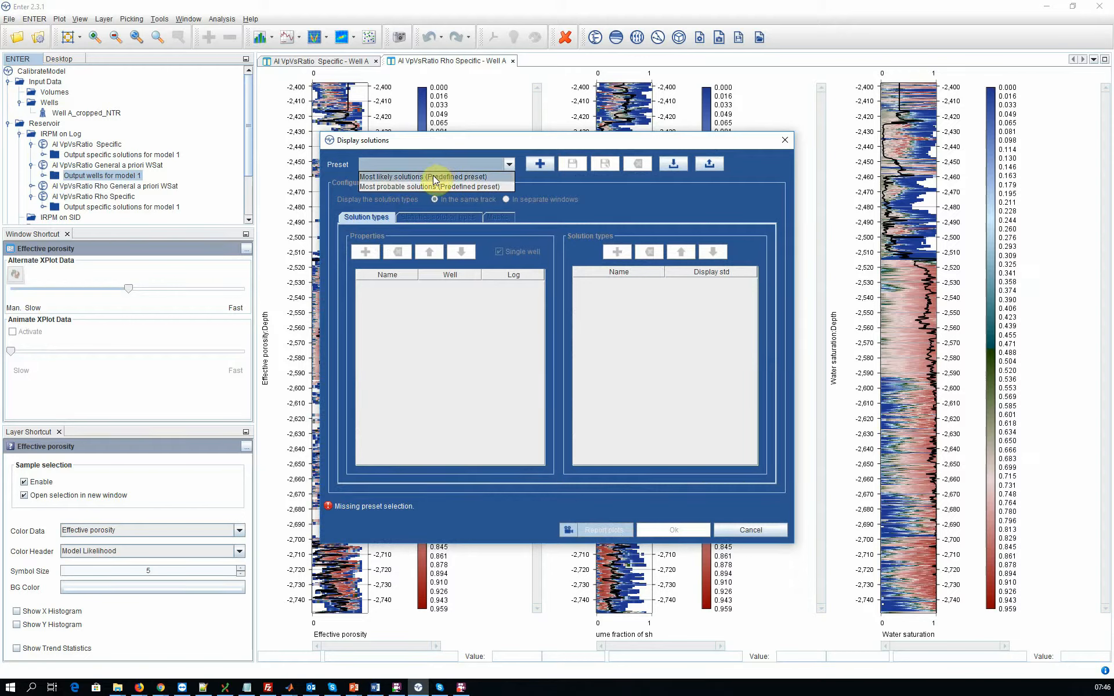
left_click(433, 176)
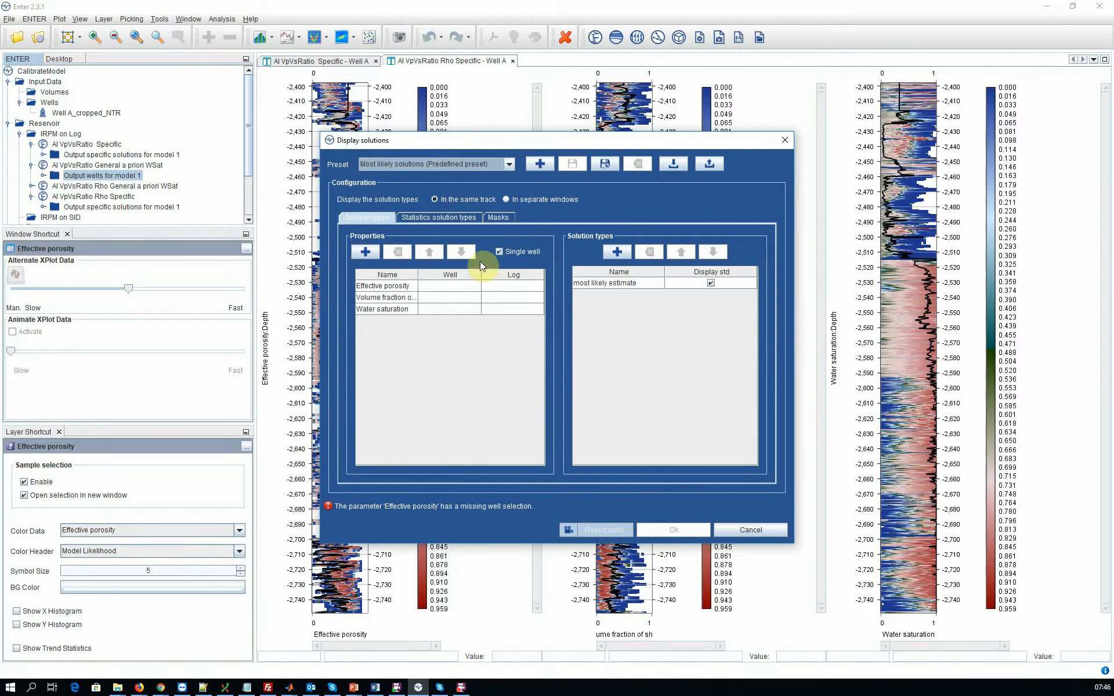
left_click(451, 285)
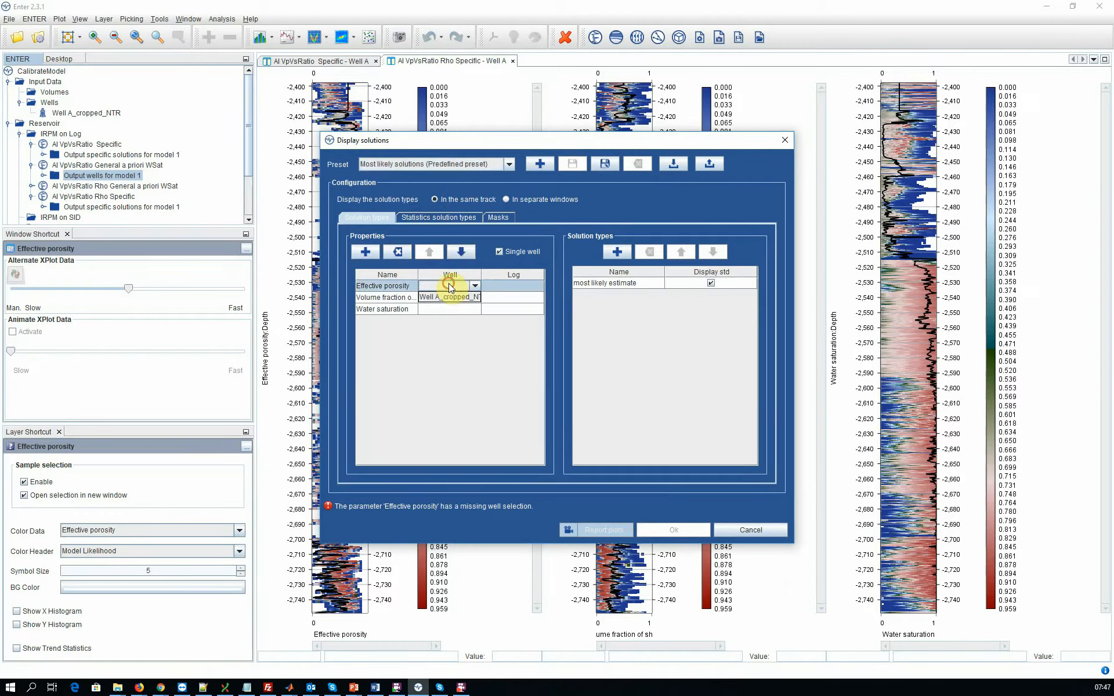
left_click(453, 296)
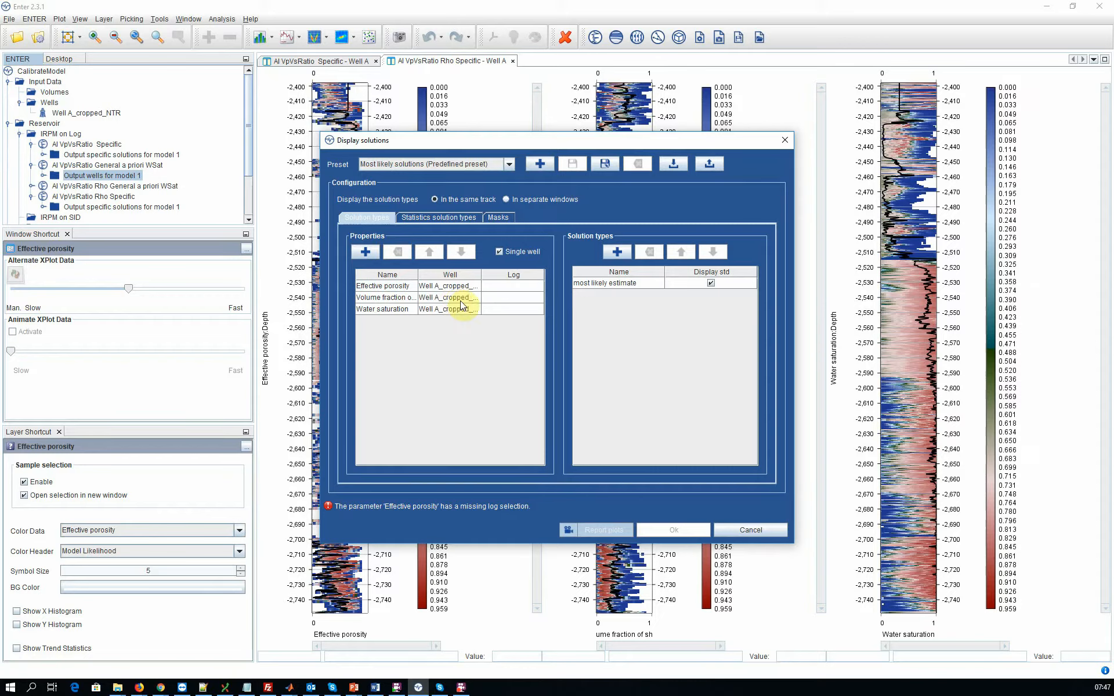
Step: Assign the logs phie_ntr to effective porosity, vshale_ntr to volume fraction of shale and wsat_ntr to water saturation
left_click(512, 285)
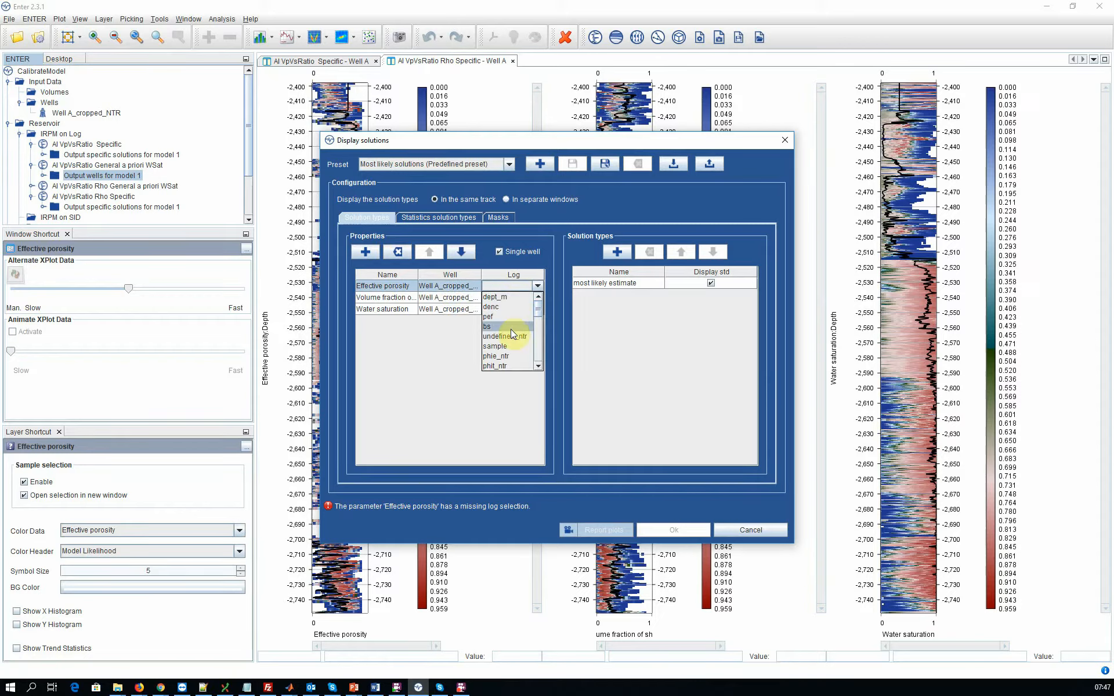
left_click(498, 356)
left_click(499, 296)
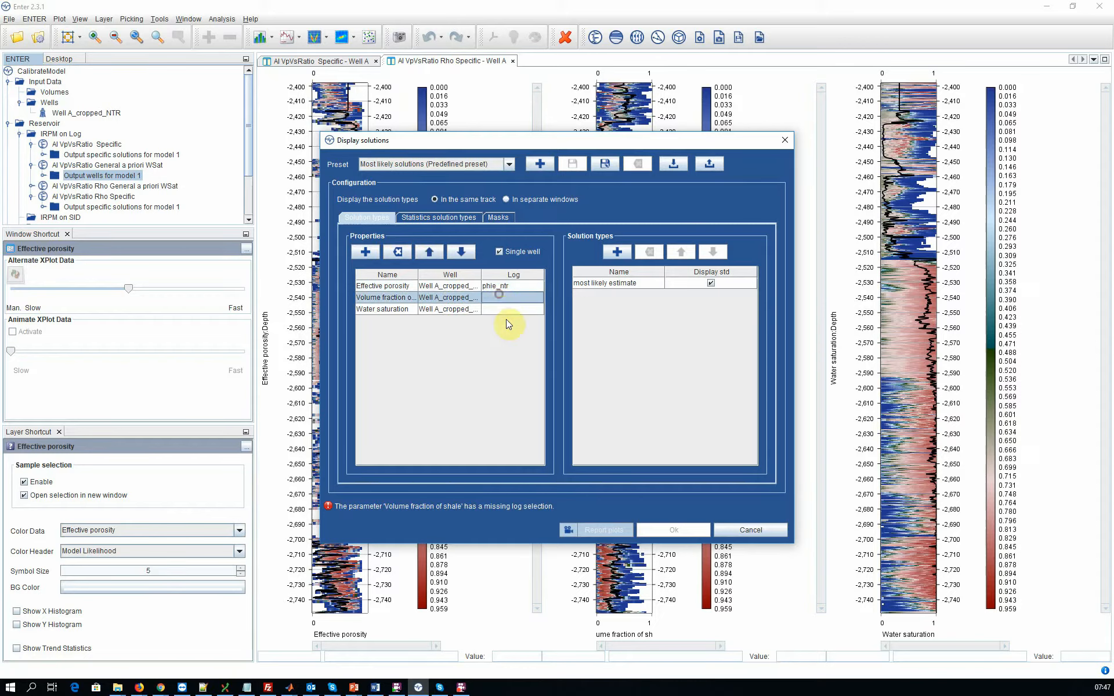
left_click(503, 299)
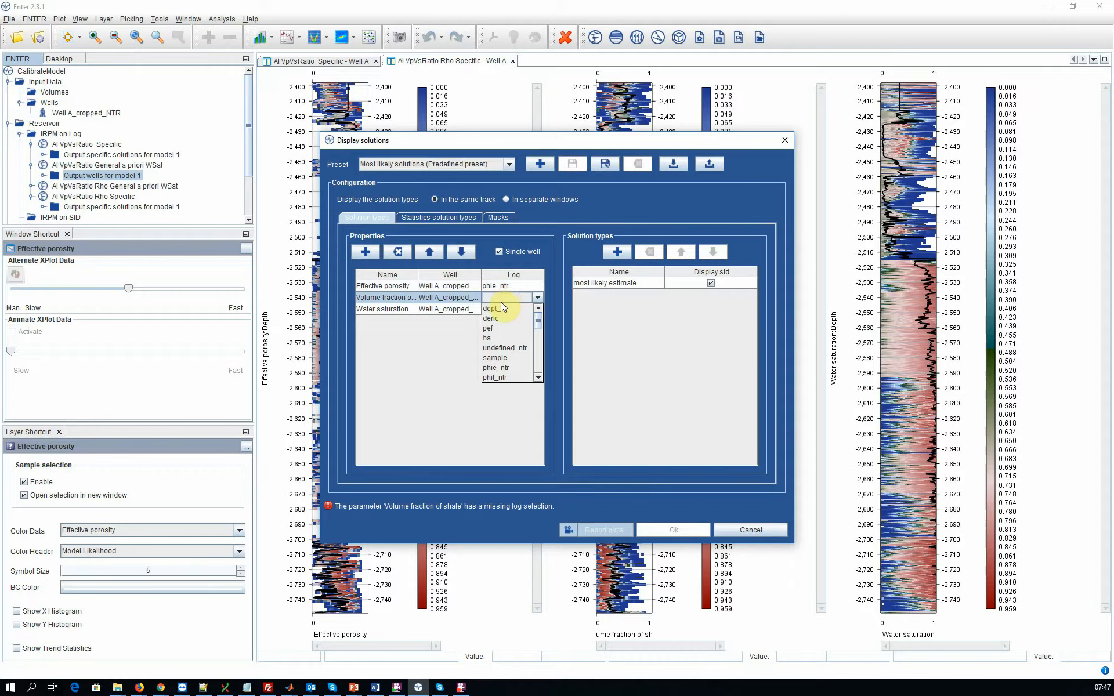
scroll(499, 336, "down", 1)
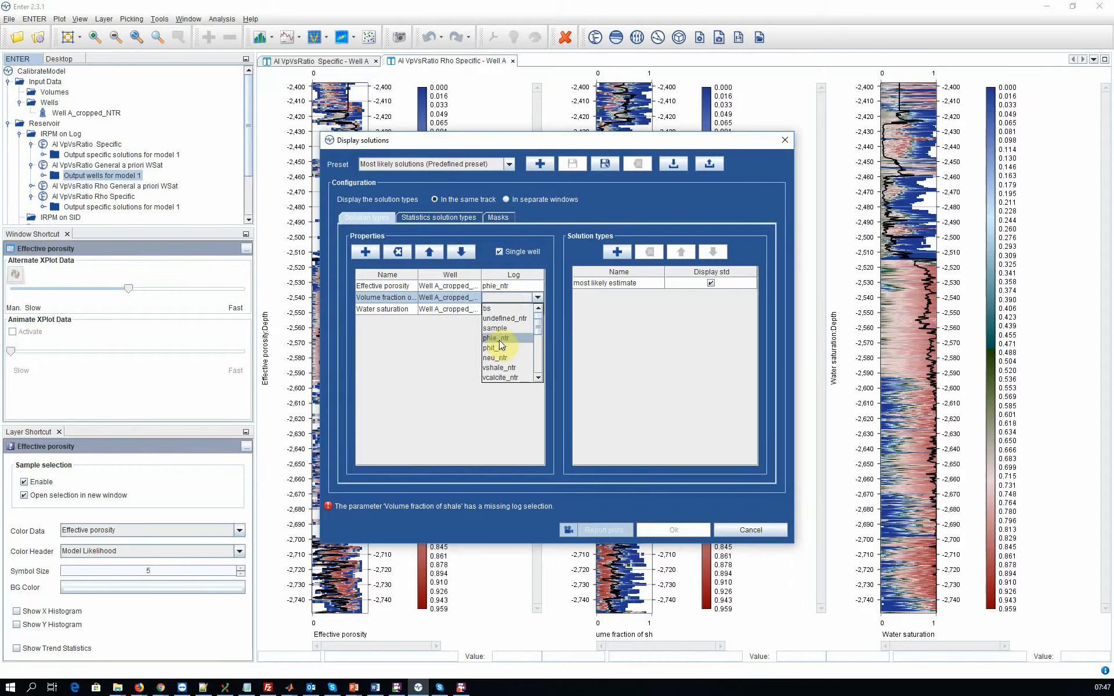
left_click(497, 371)
left_click(504, 308)
scroll(509, 360, "down", 1)
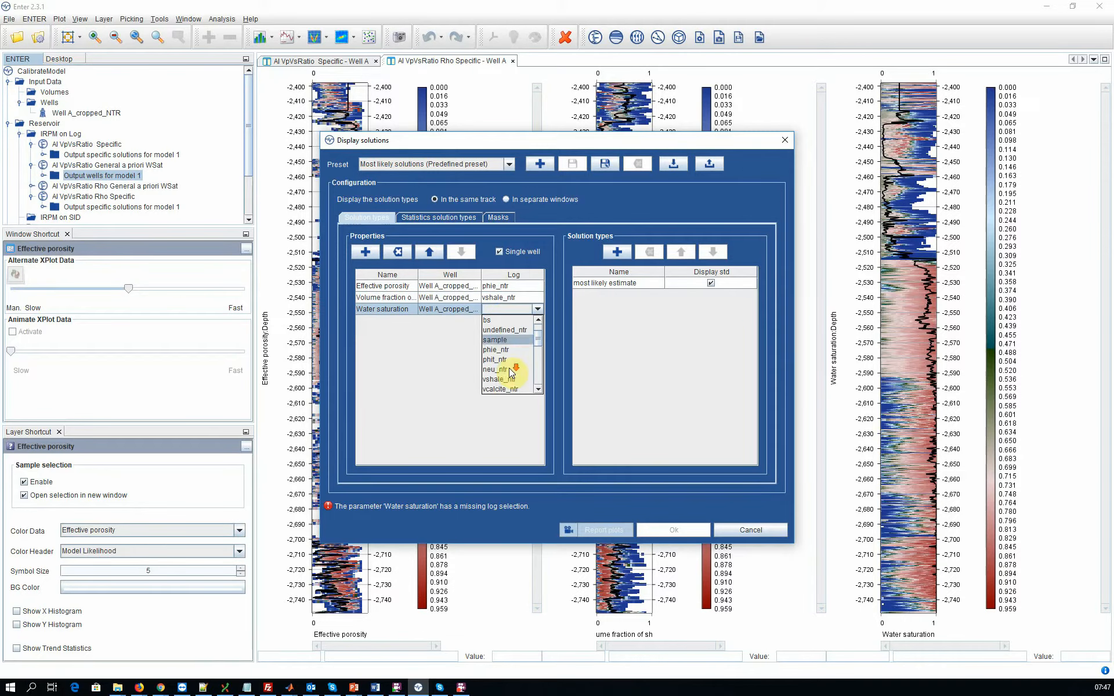
scroll(510, 369, "down", 2)
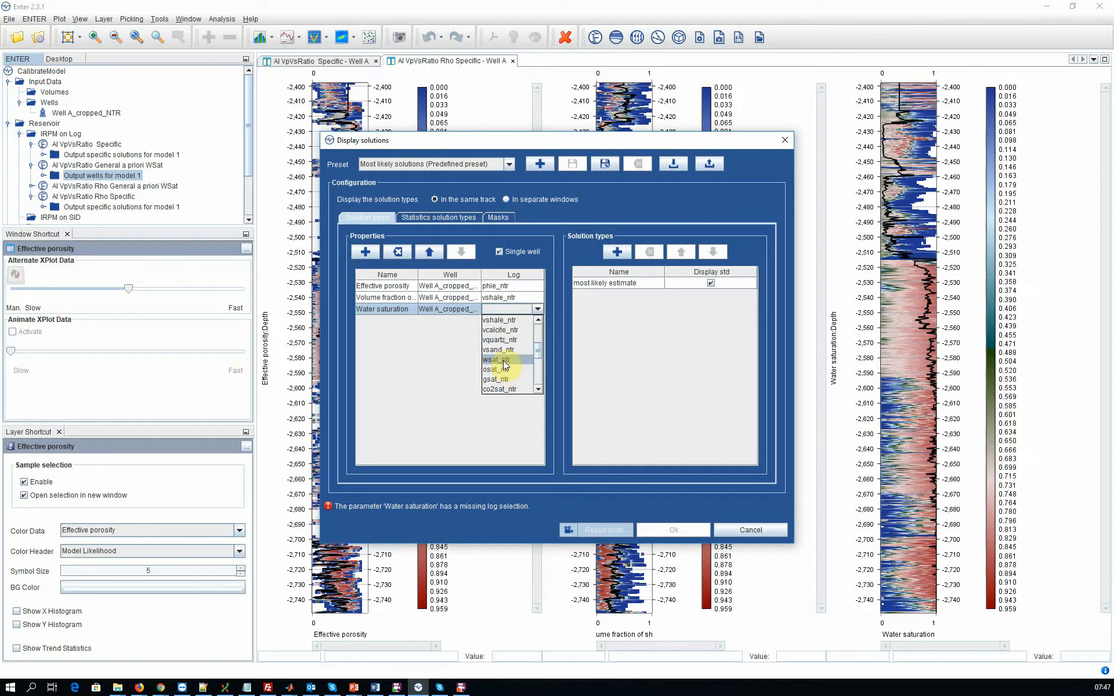
left_click(500, 360)
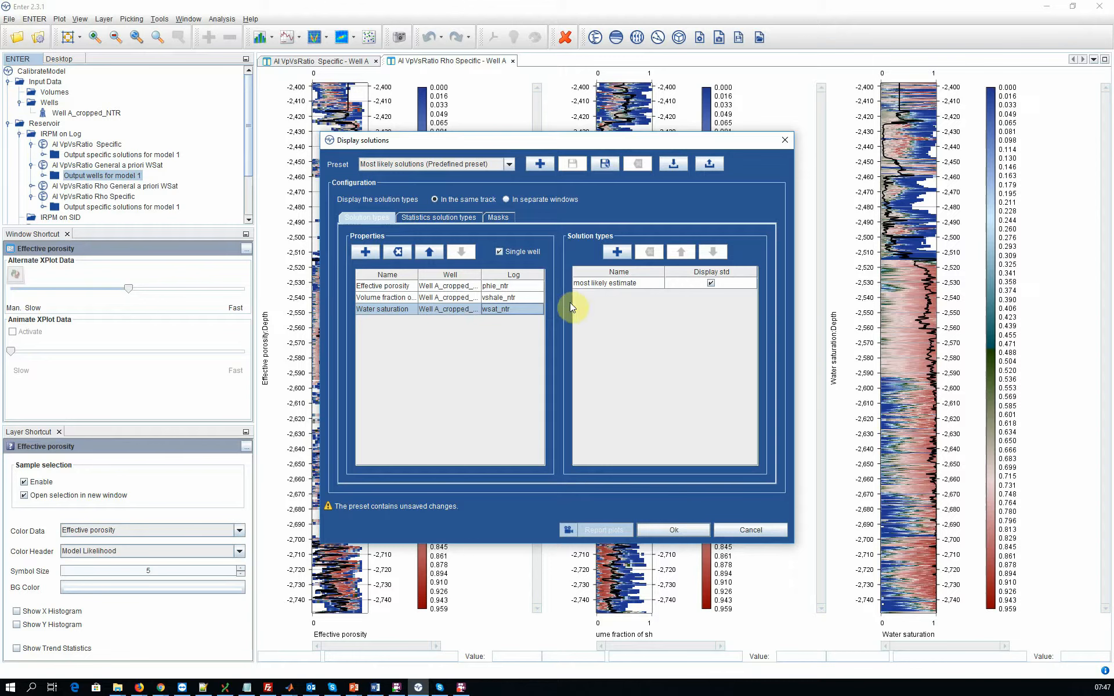
Step: Add the mean value solution type and enable its standard deviation display
left_click(618, 251)
left_click(596, 326)
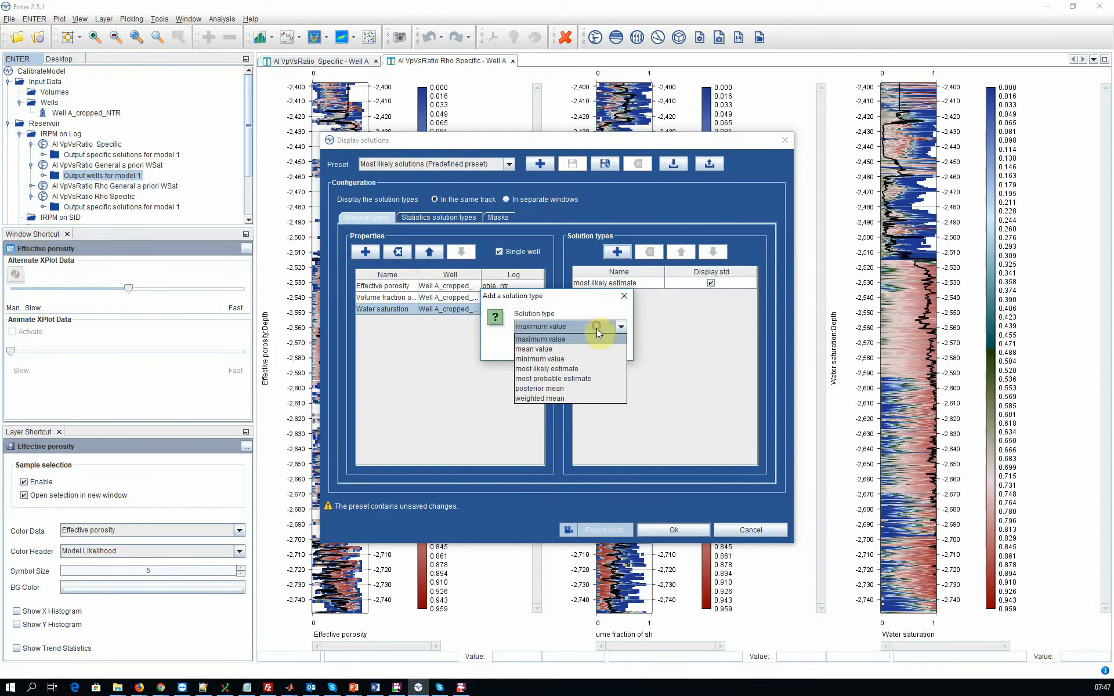
left_click(575, 350)
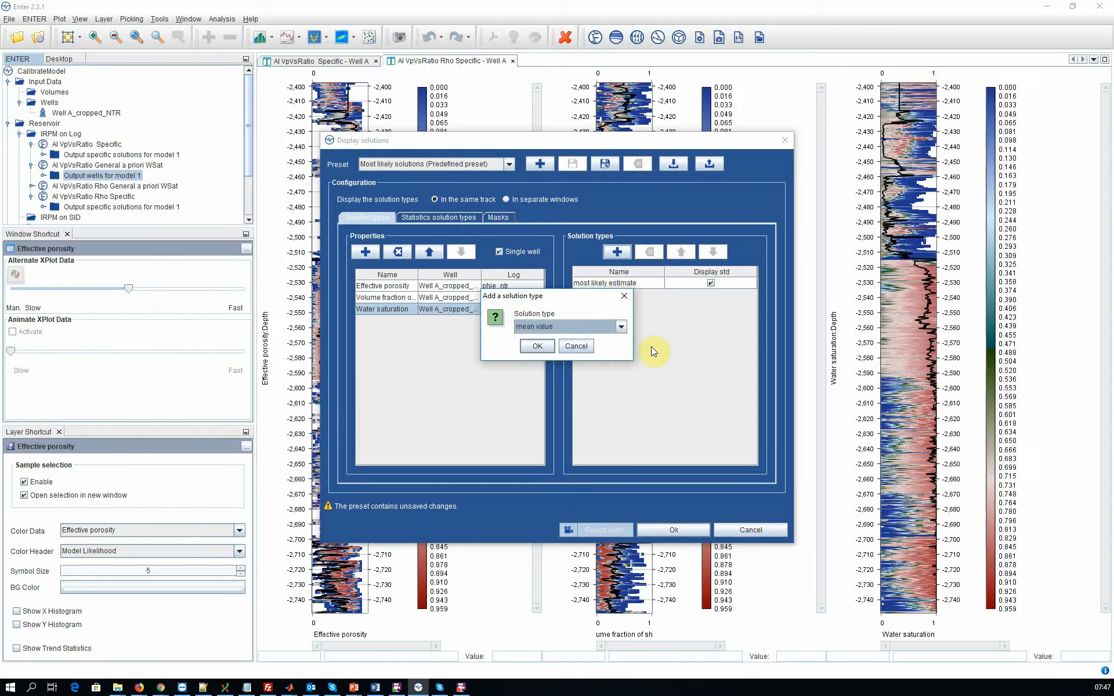
left_click(538, 346)
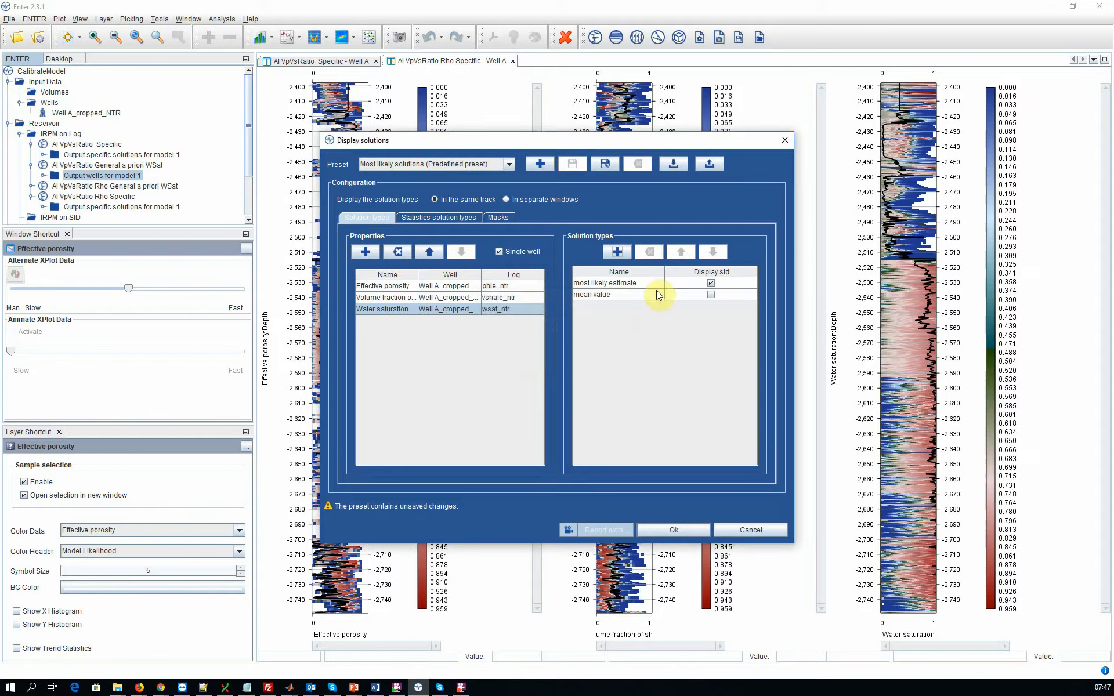
left_click(709, 296)
Step: Add the weighted mean solution type with its standard deviation displayed
left_click(617, 252)
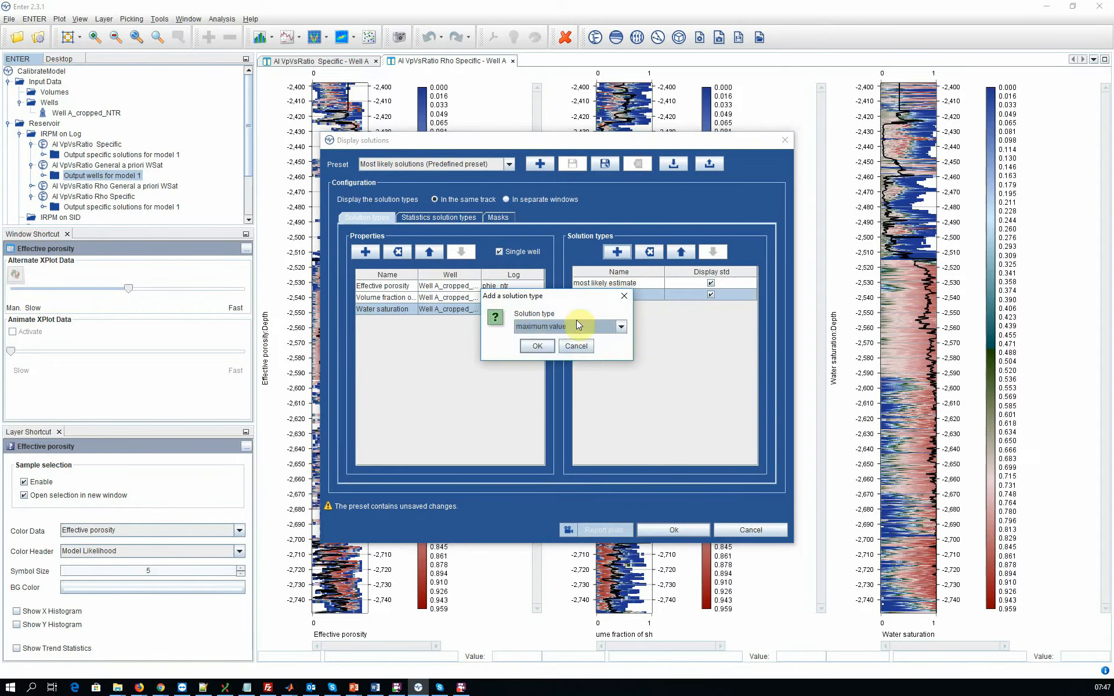
left_click(578, 327)
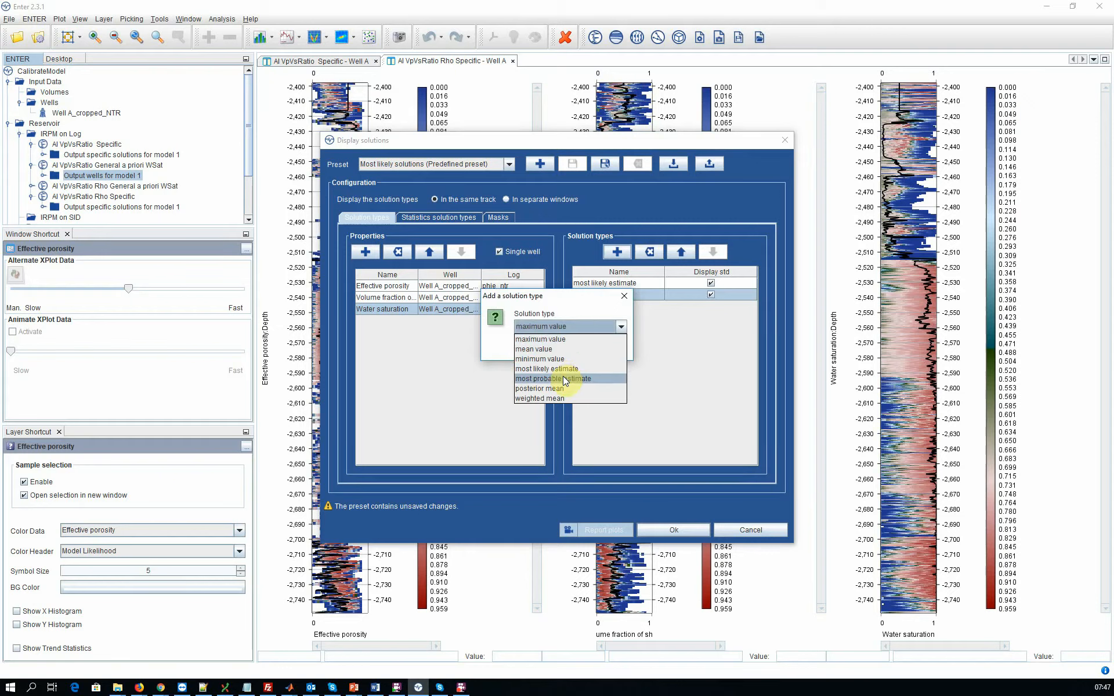
left_click(562, 399)
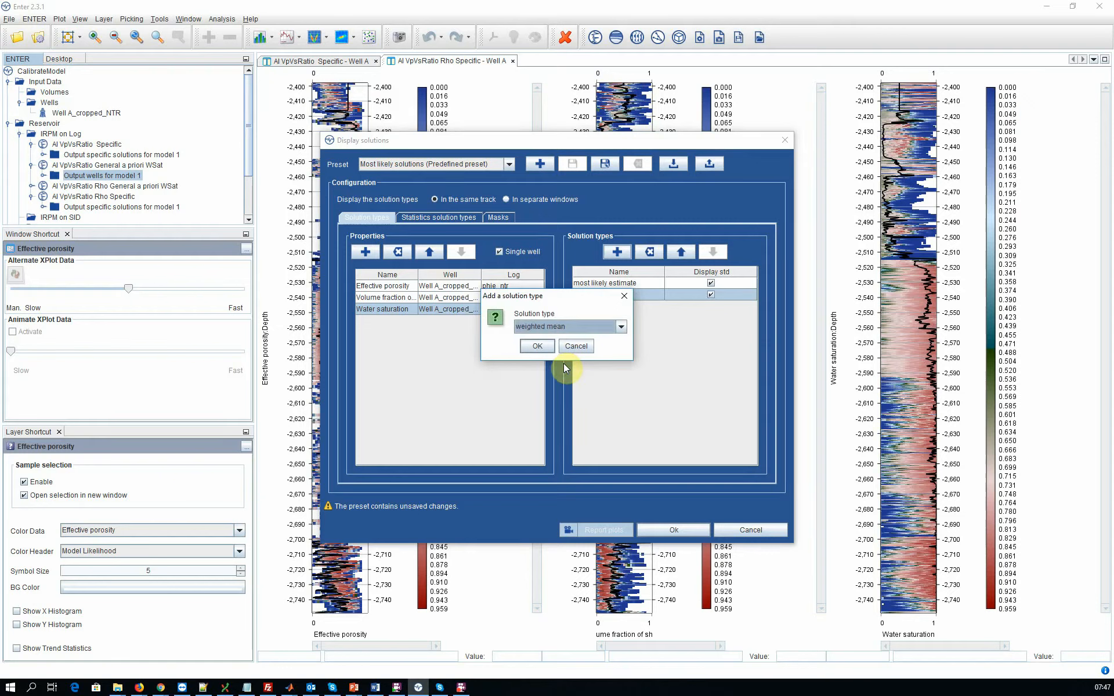
left_click(538, 346)
left_click(711, 306)
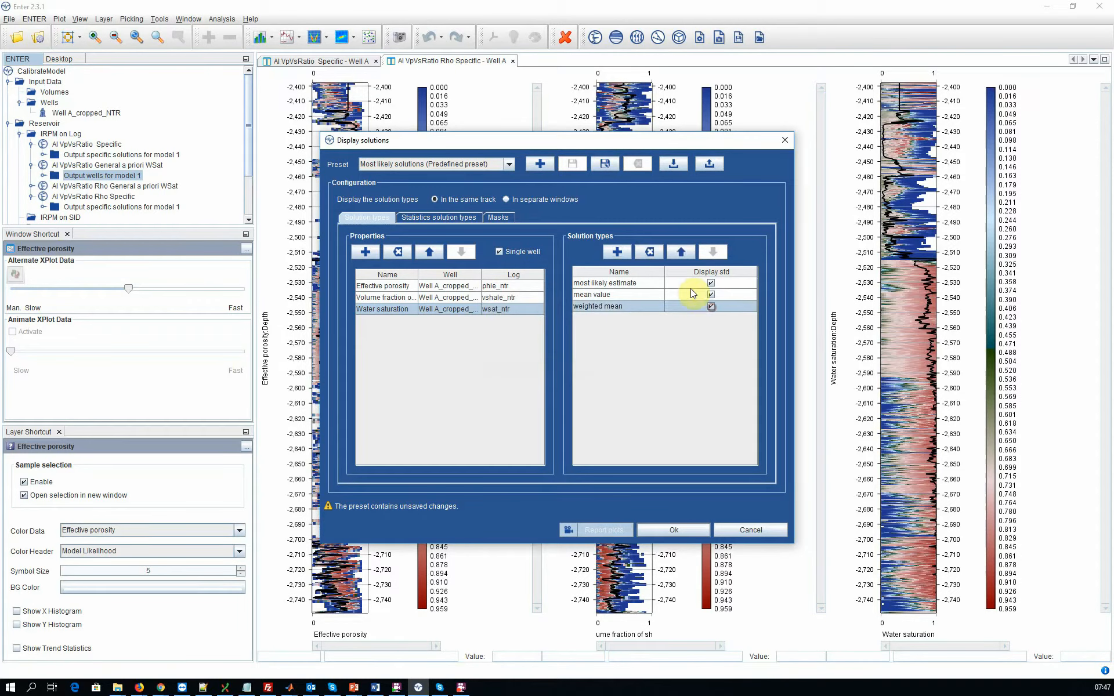
Step: Add the posterior mean solution type with its standard deviation and set the solution types to display in separate windows
left_click(630, 252)
left_click(549, 328)
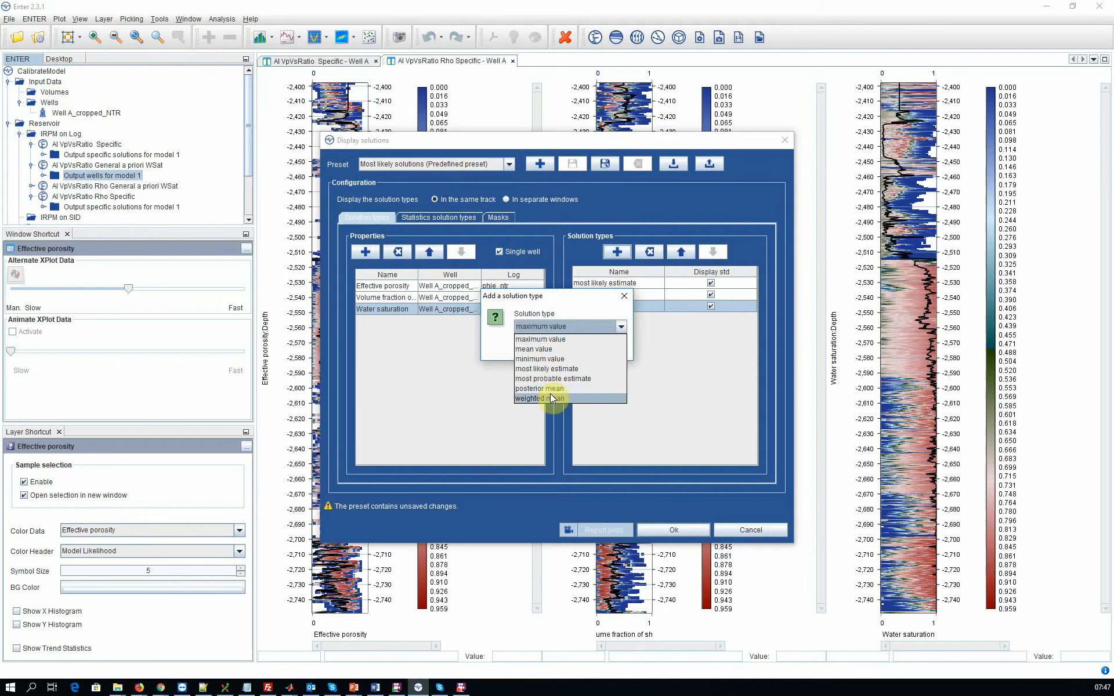
left_click(545, 388)
left_click(551, 343)
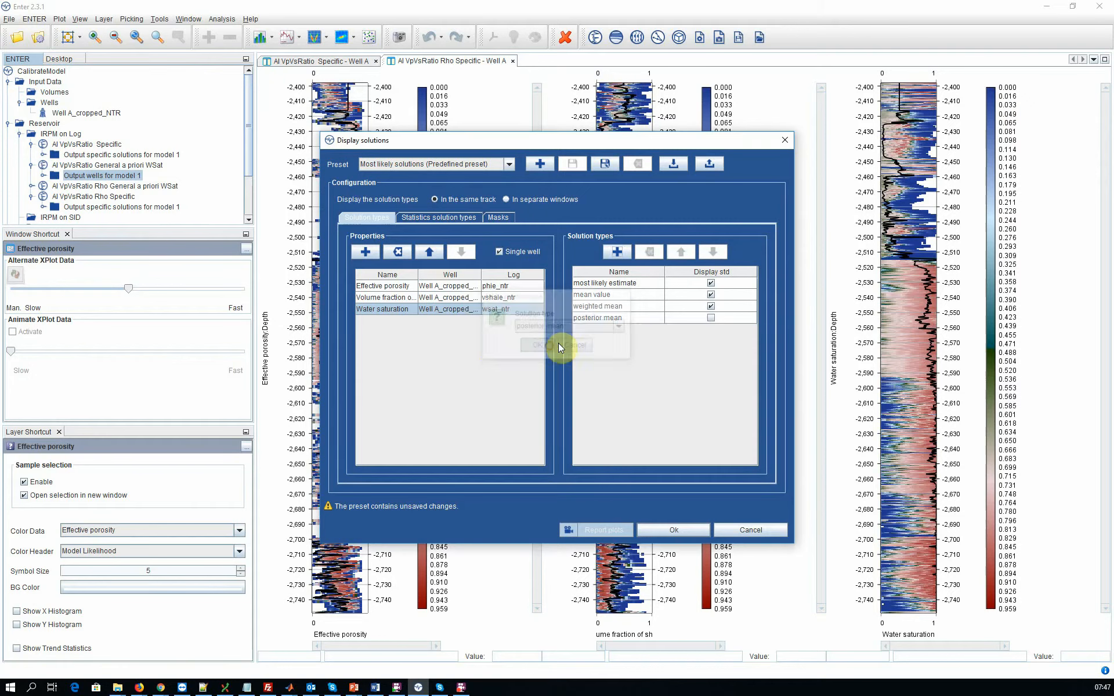
left_click(712, 318)
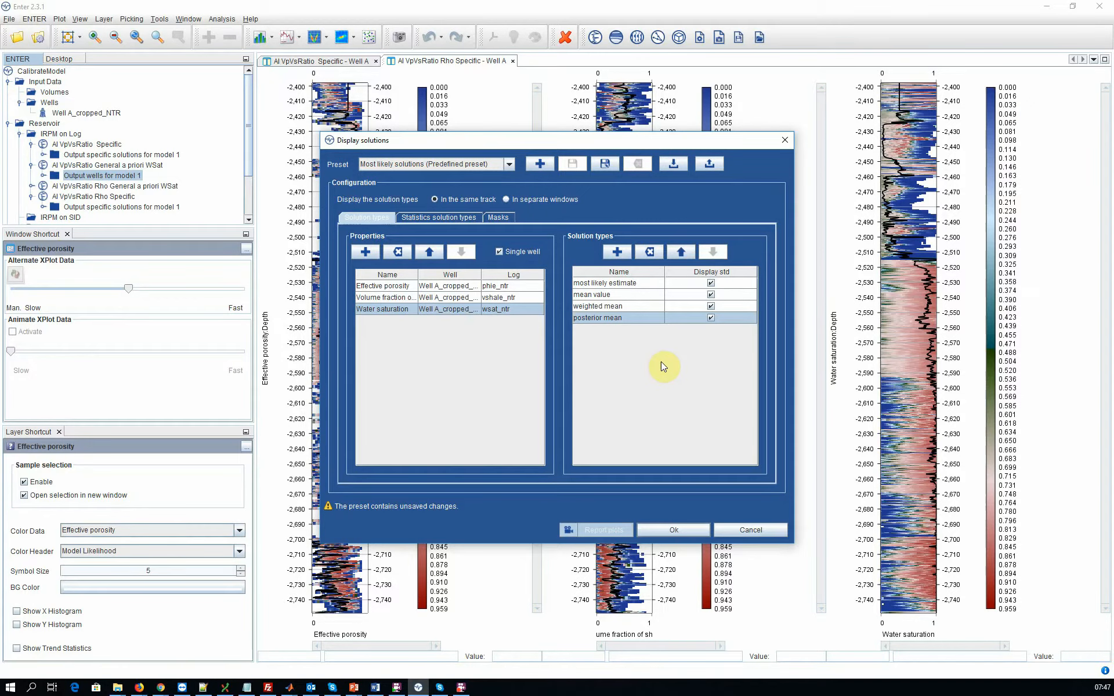
left_click(509, 200)
left_click(454, 219)
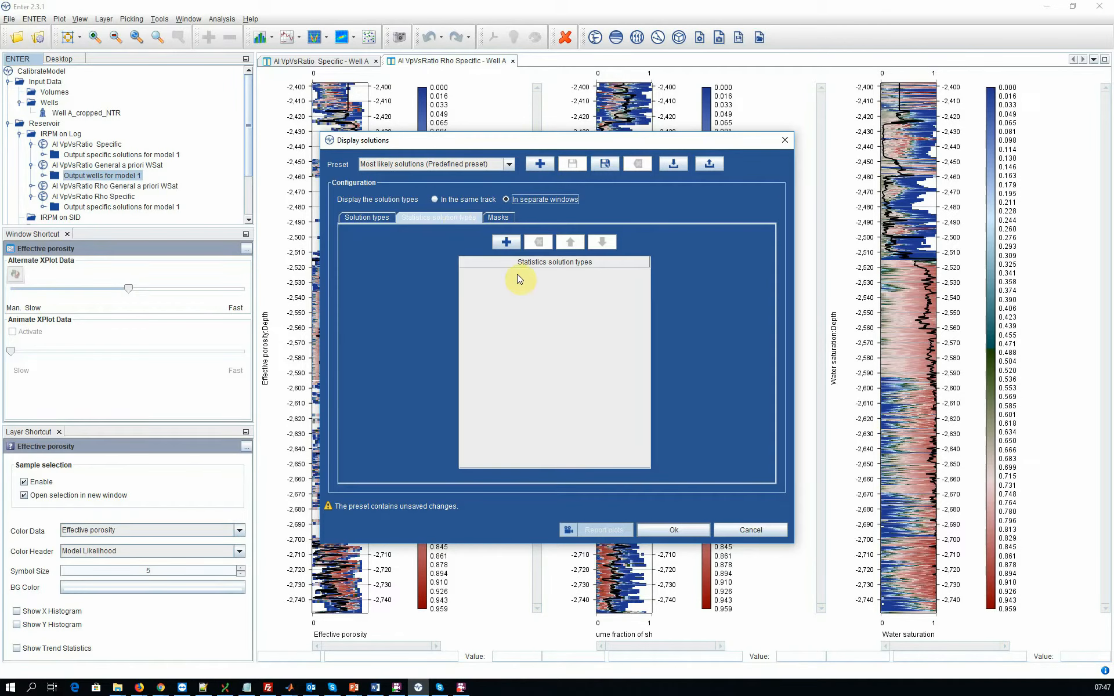
left_click(510, 242)
left_click(546, 326)
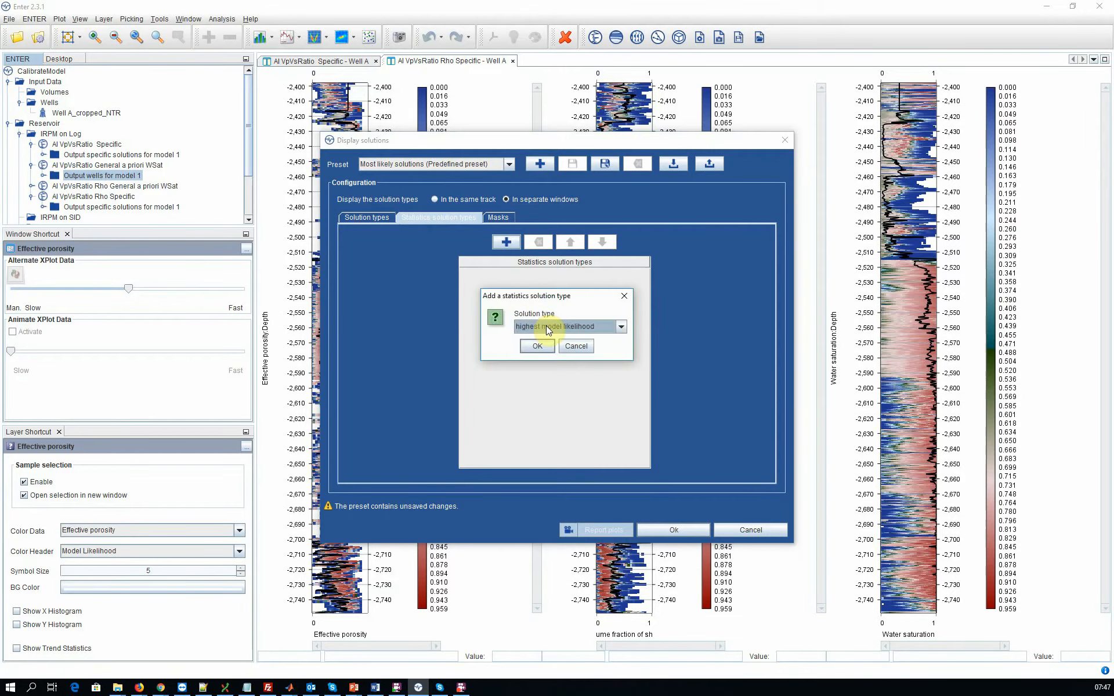
left_click(551, 338)
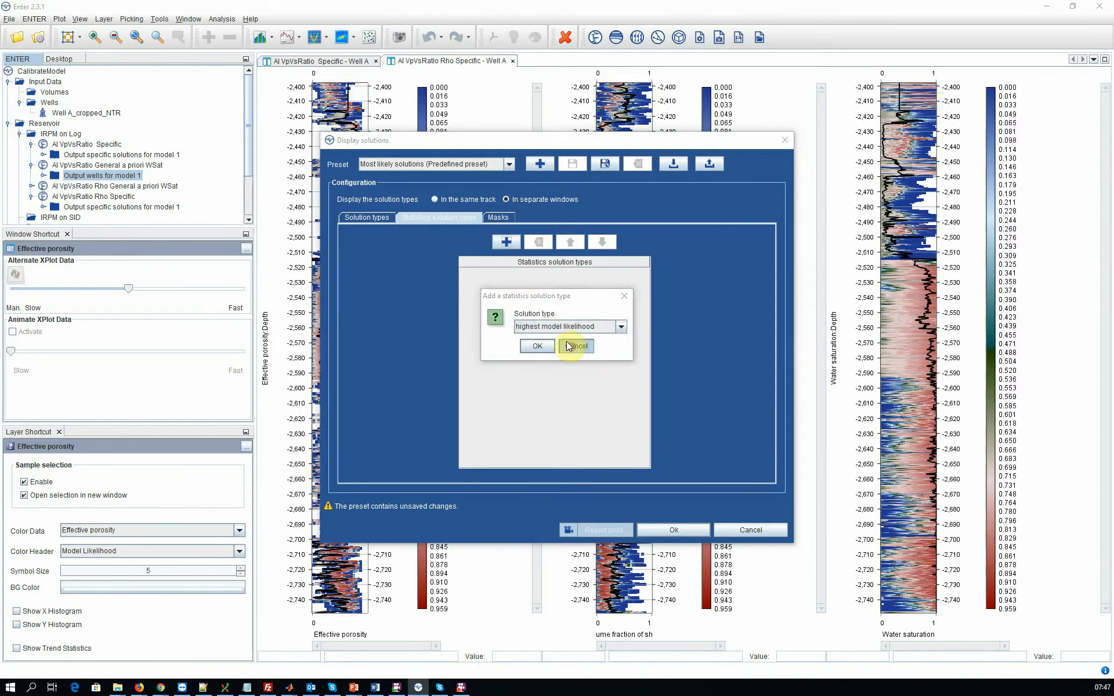
left_click(567, 342)
left_click(496, 218)
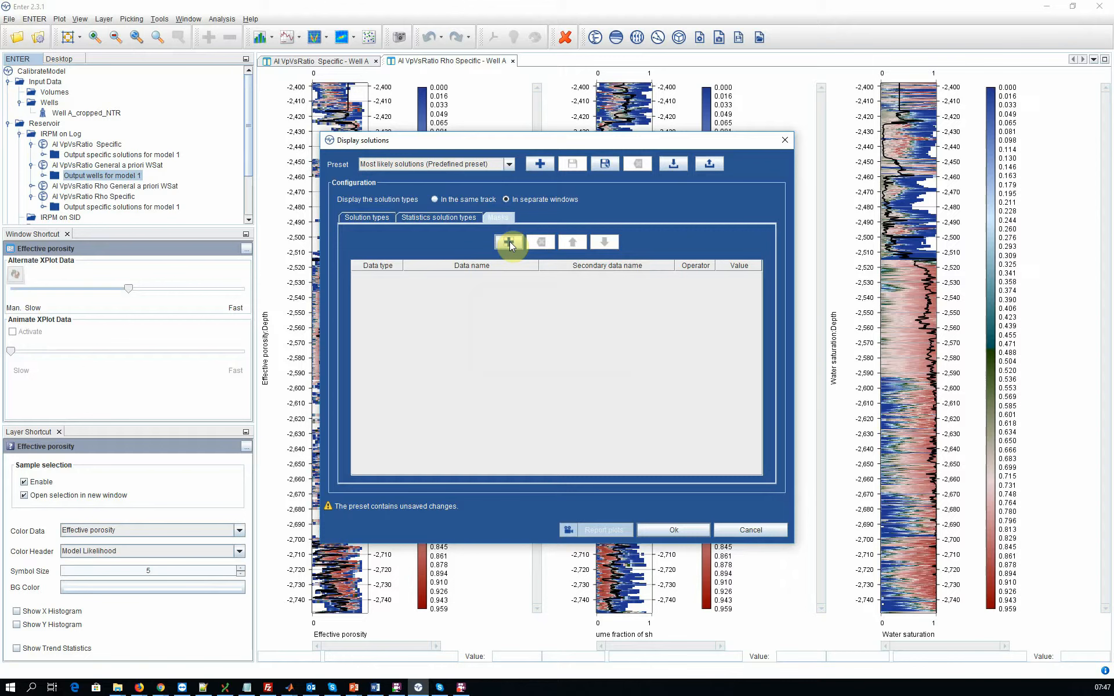
left_click(367, 218)
Step: Display the configured solutions and compare the most likely, mean, weighted mean and posterior mean plots with the well logs
left_click(659, 528)
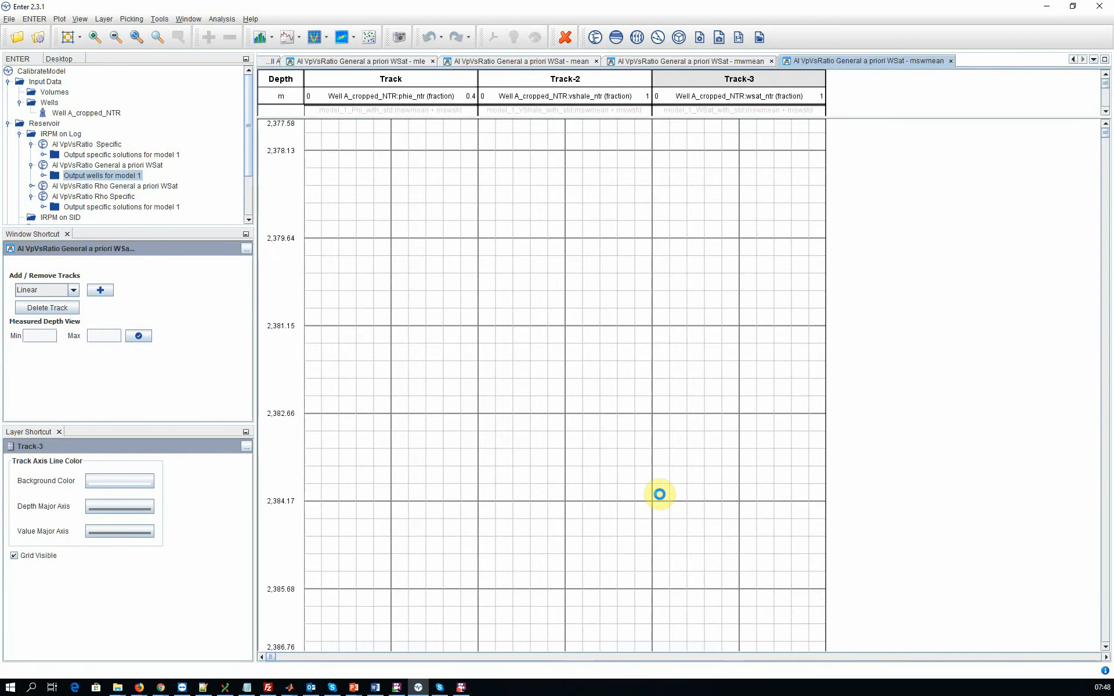
left_click(600, 62)
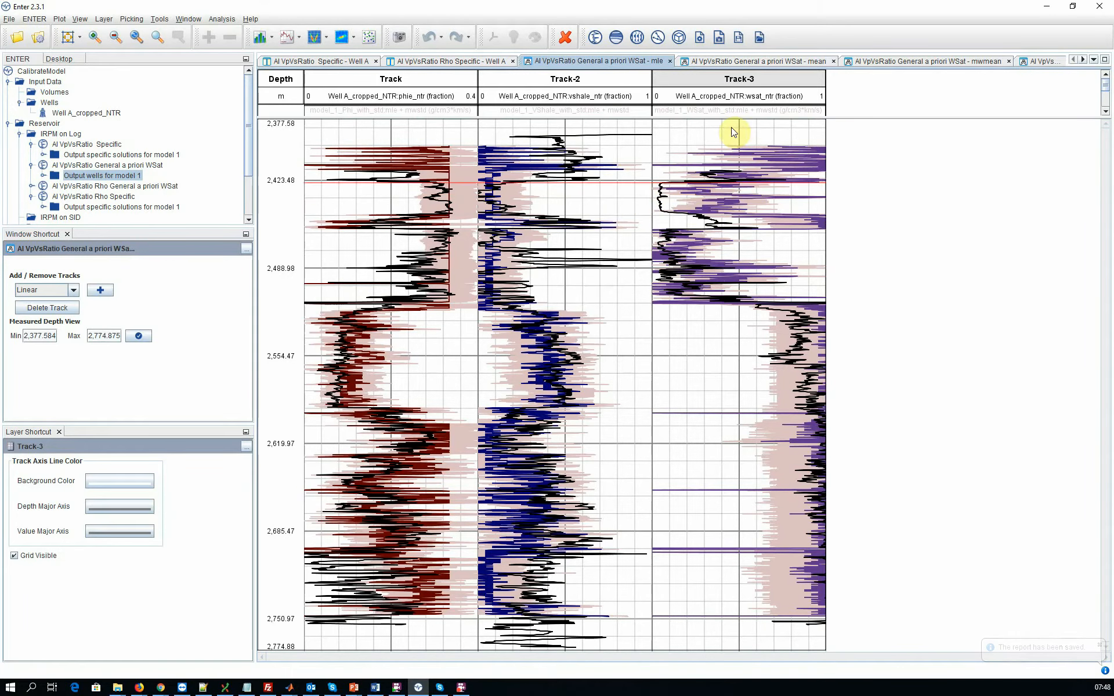
left_click(716, 60)
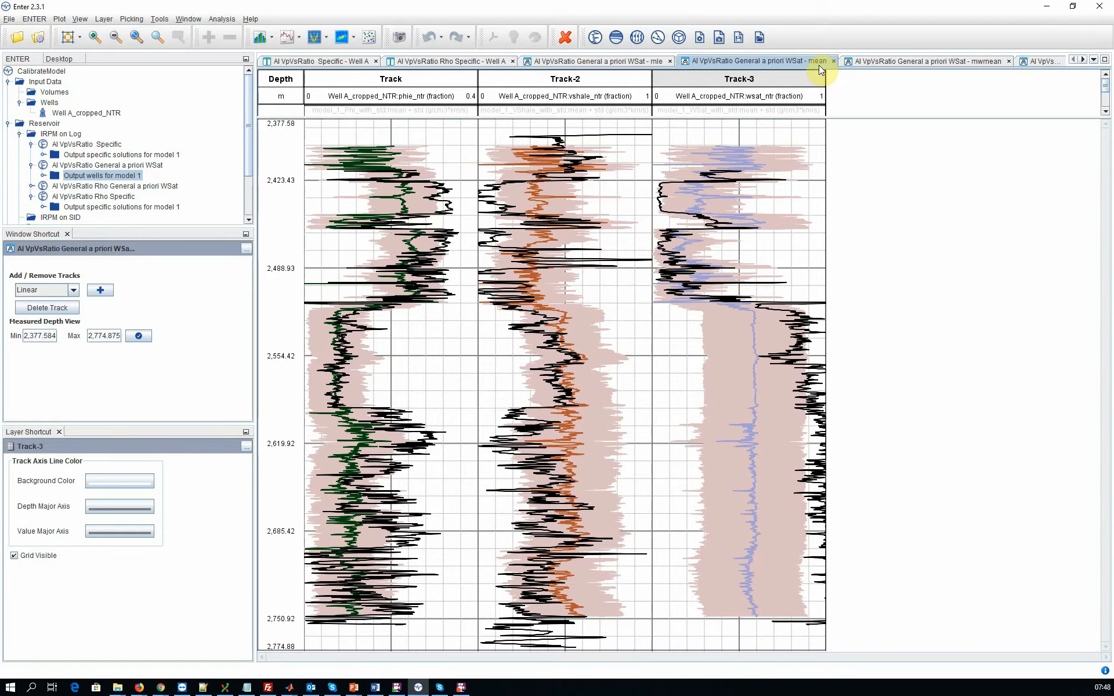
left_click(900, 60)
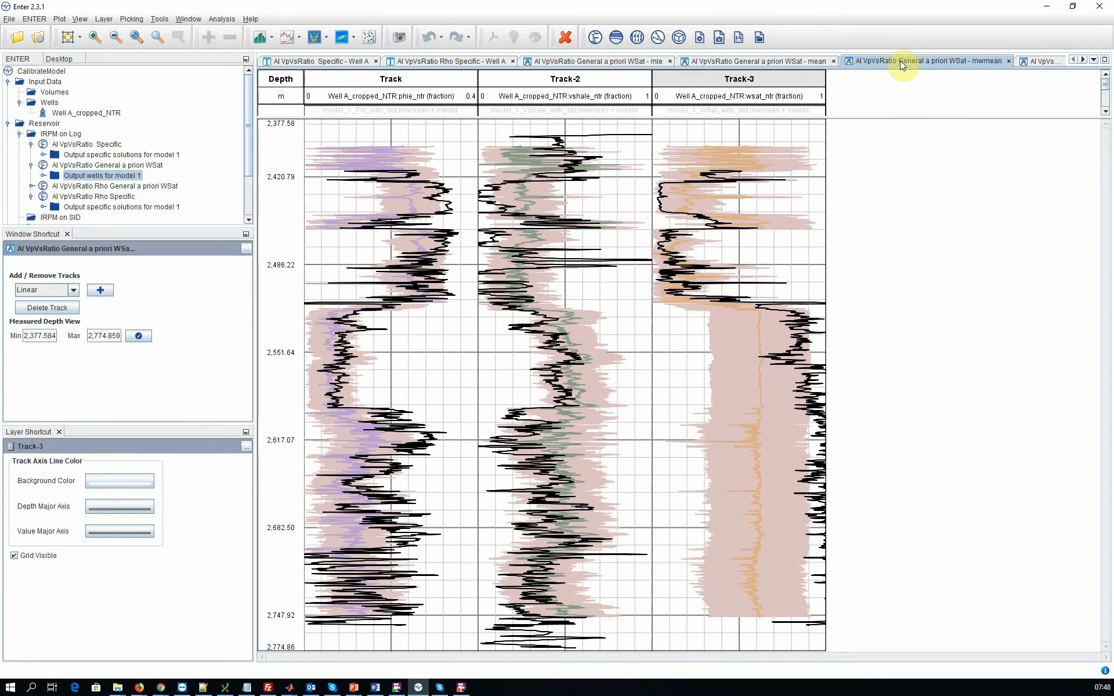
left_click(1046, 60)
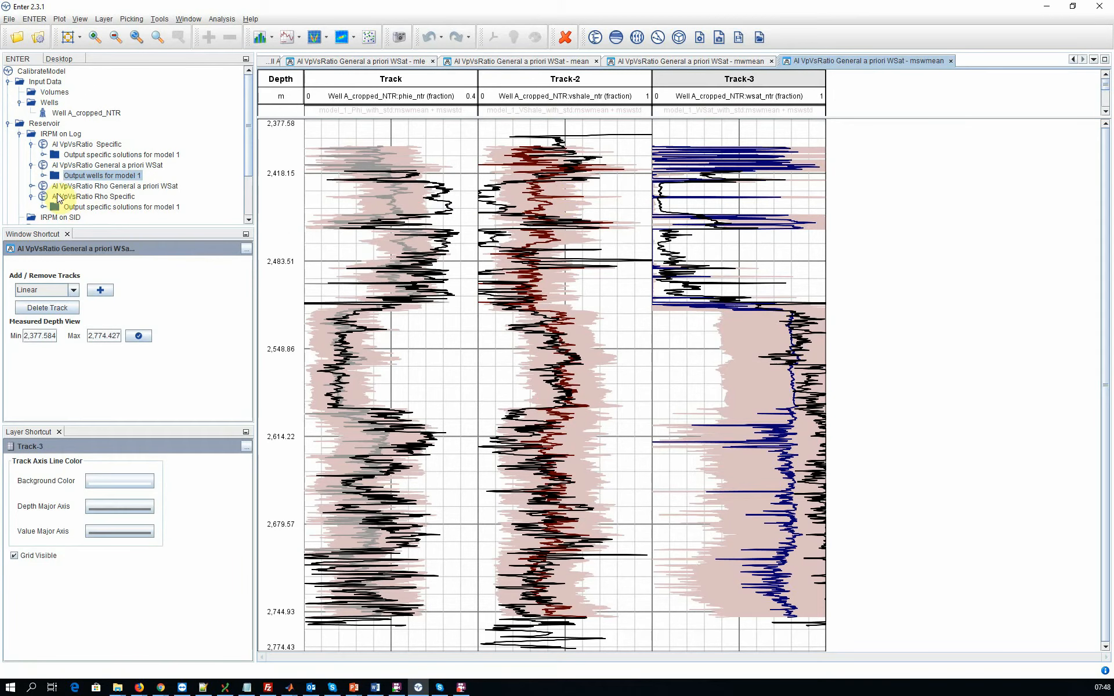
Step: Open the solution display settings for the AI VpVsRatio Rho General a priori WSat output wells and load the Most likely solutions preset
left_click(31, 185)
left_click(70, 186)
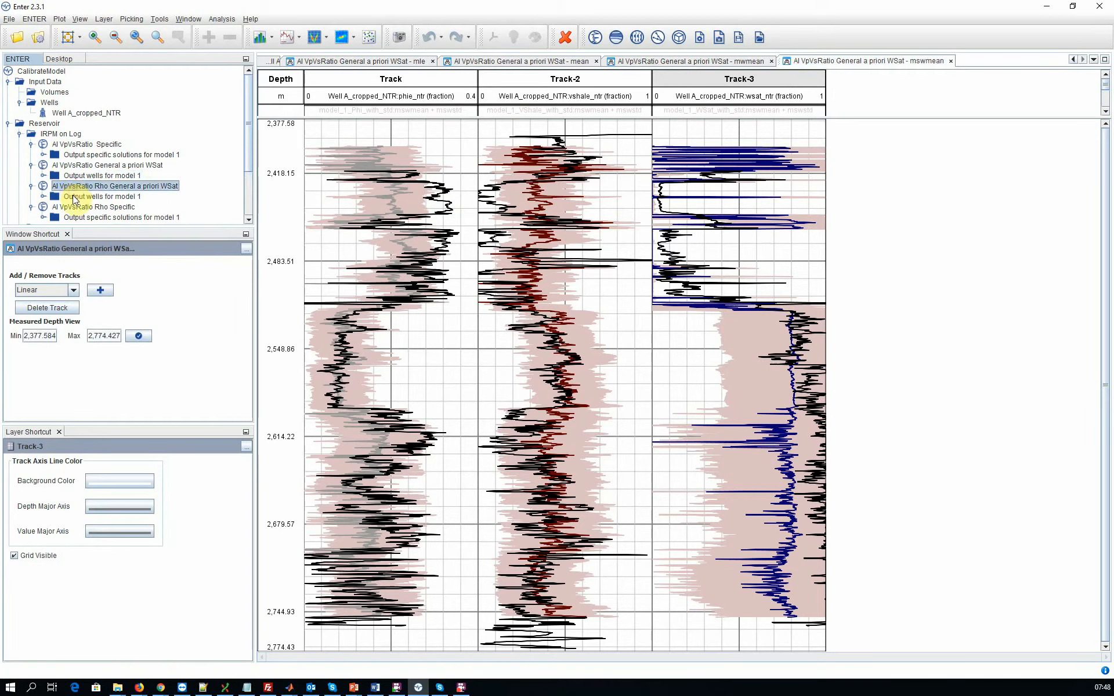
left_click(72, 196)
double_click(75, 198)
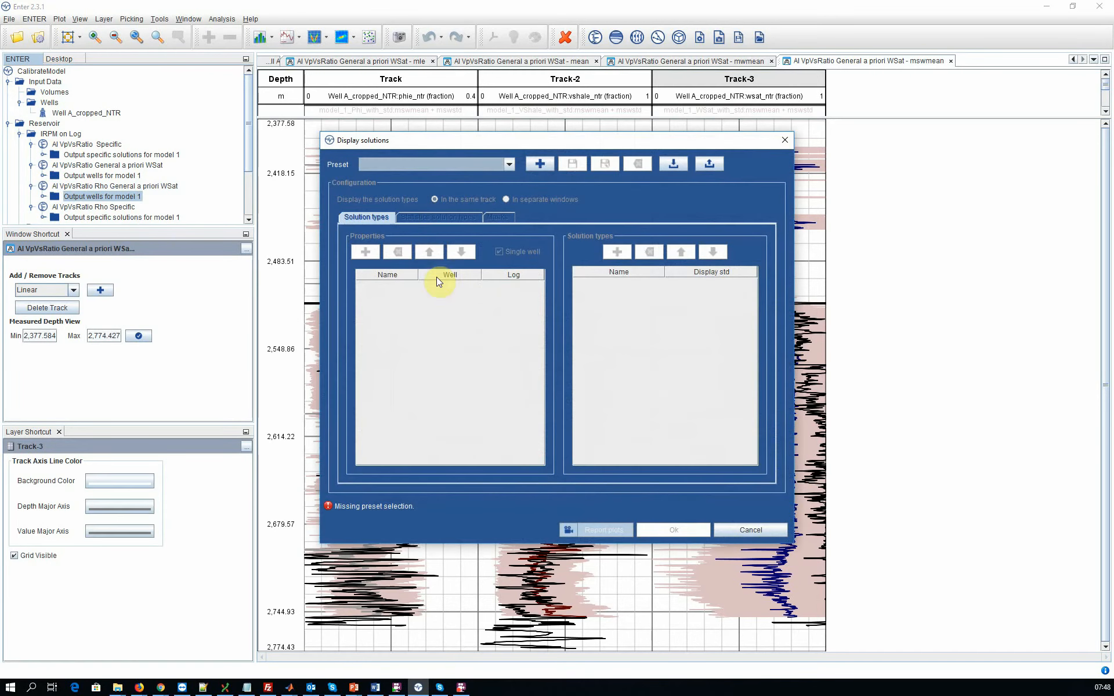
left_click(490, 164)
left_click(482, 176)
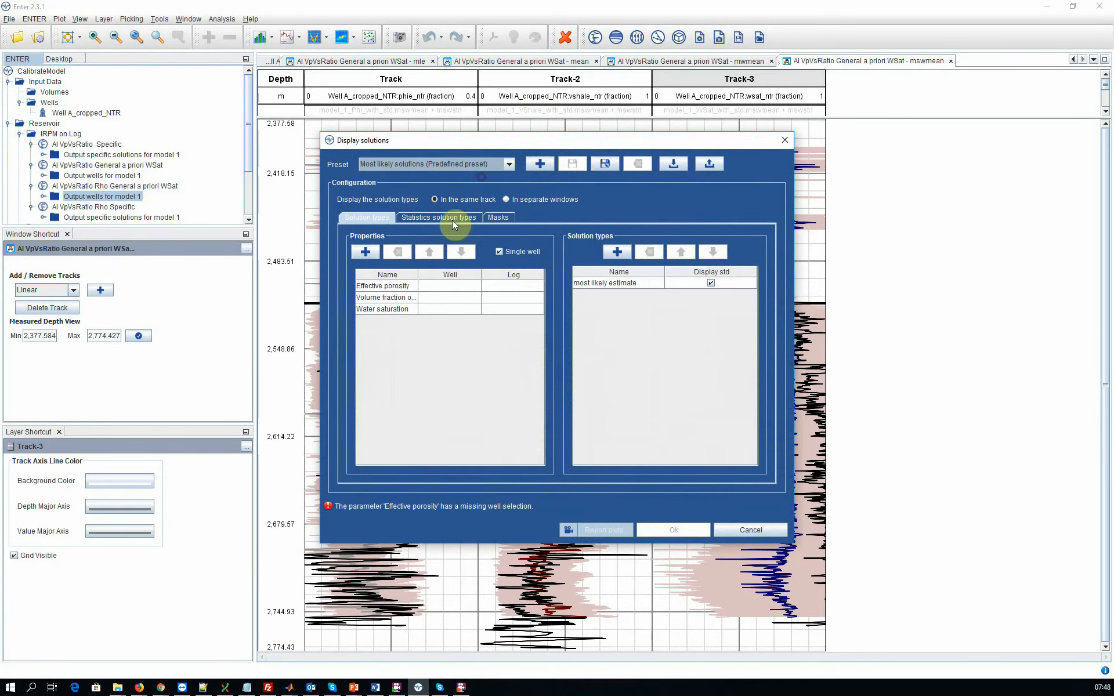
Step: Assign Well A_cropped_NTR to the properties and phie_ntr as the effective porosity log
left_click(440, 285)
left_click(443, 297)
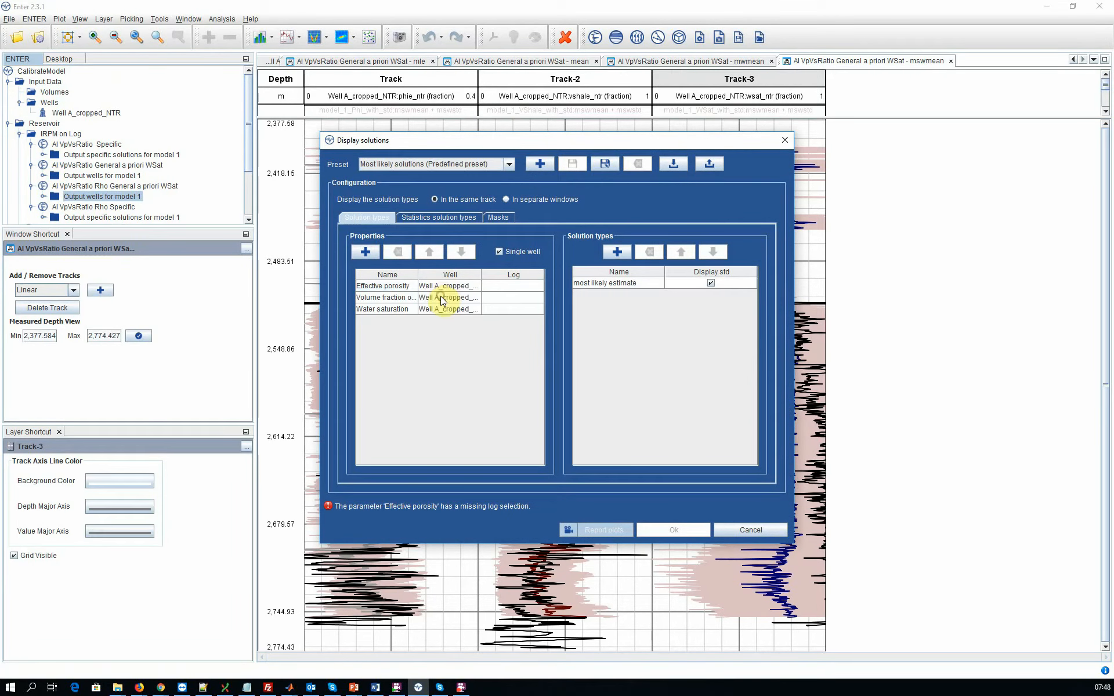
left_click(494, 286)
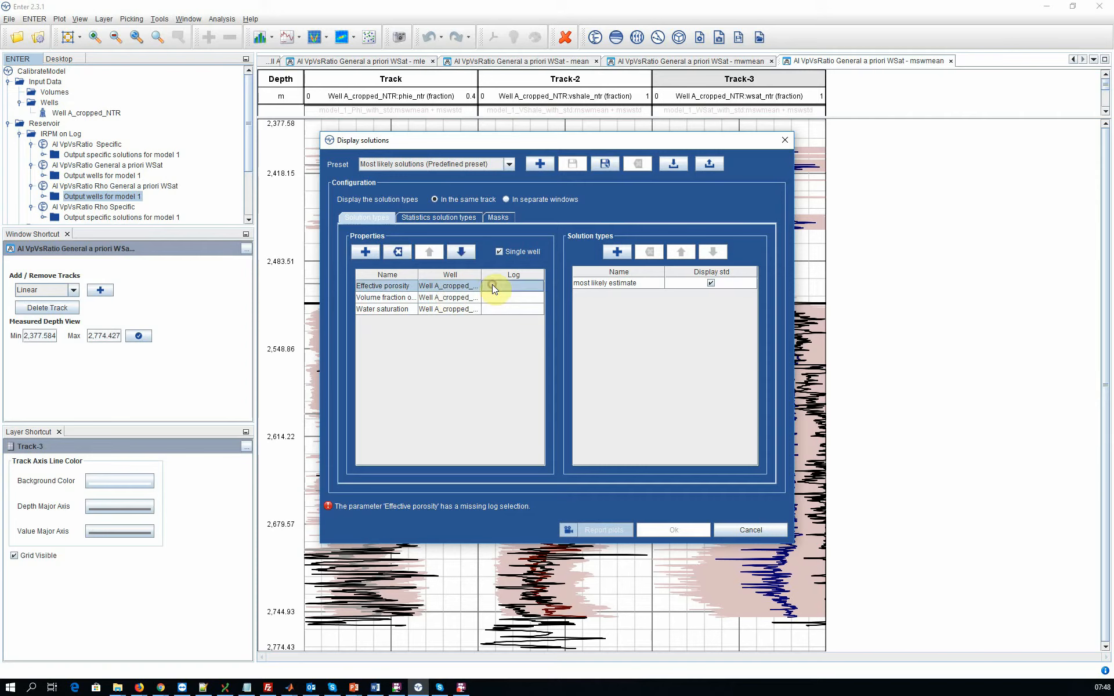
left_click(494, 286)
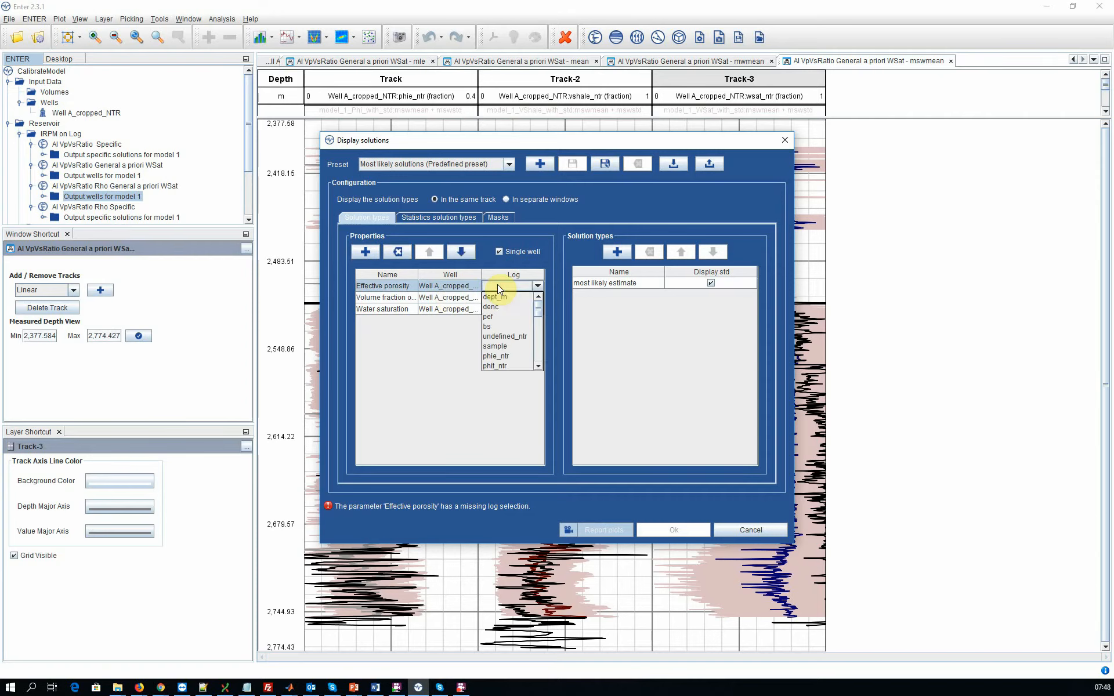
scroll(507, 325, "down", 3)
left_click(500, 328)
Step: Assign the vshale_ntr log to the volume fraction of shale and wsat_ntr to water saturation
left_click(502, 297)
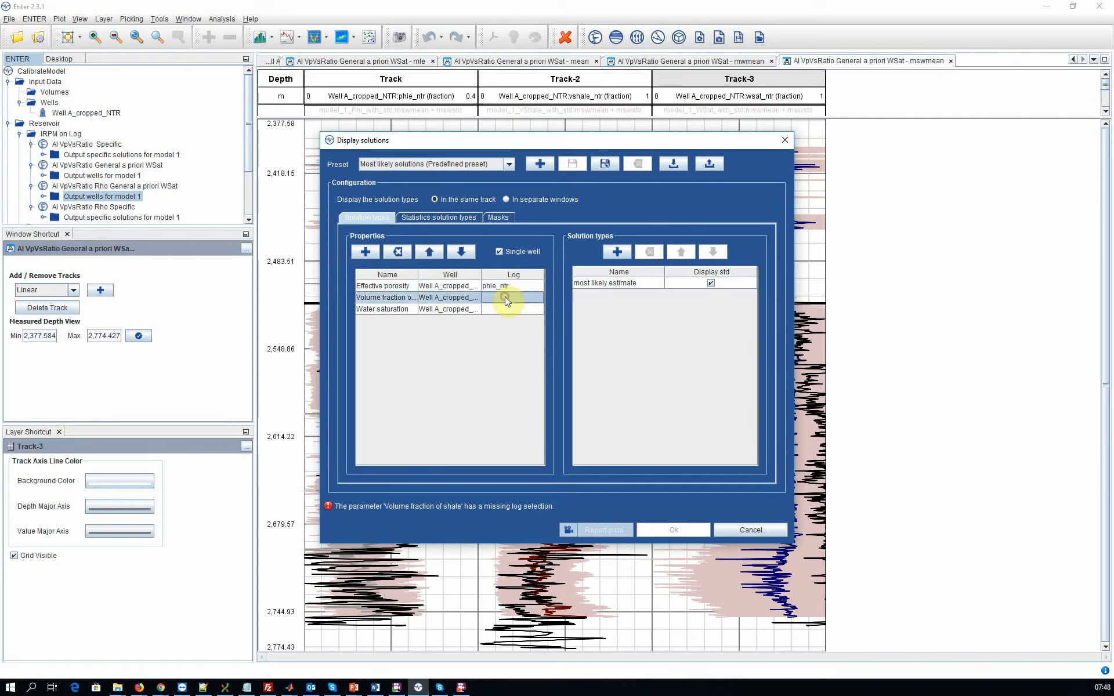
left_click(500, 297)
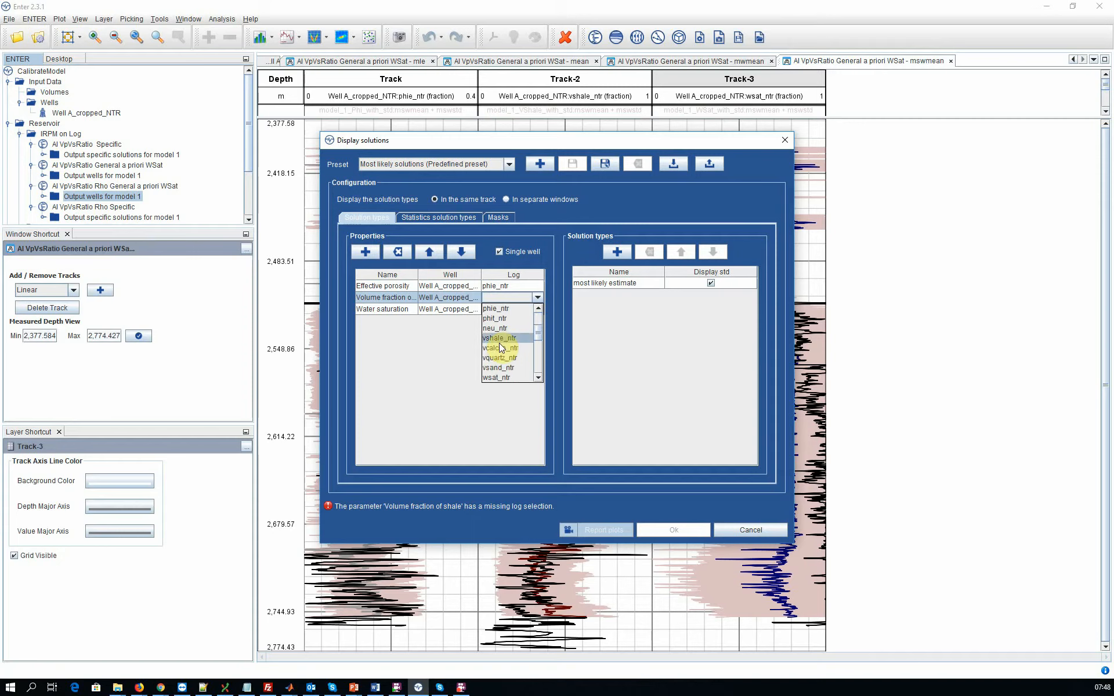
scroll(501, 342, "down", 2)
left_click(499, 342)
left_click(497, 309)
left_click(494, 313)
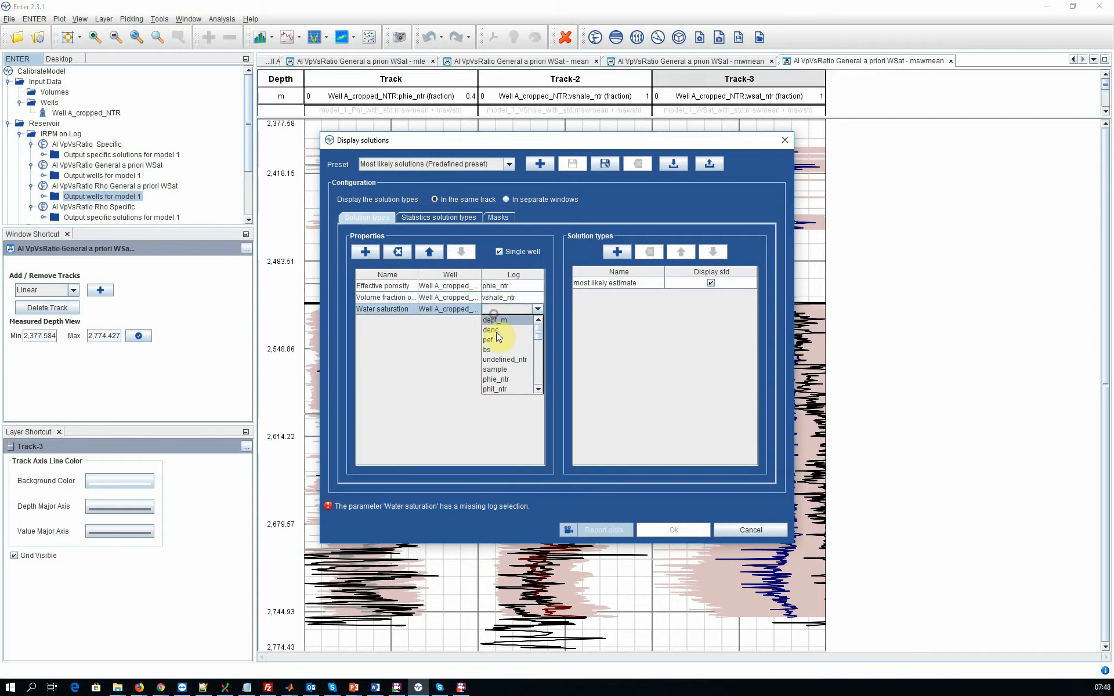
scroll(499, 354, "down", 3)
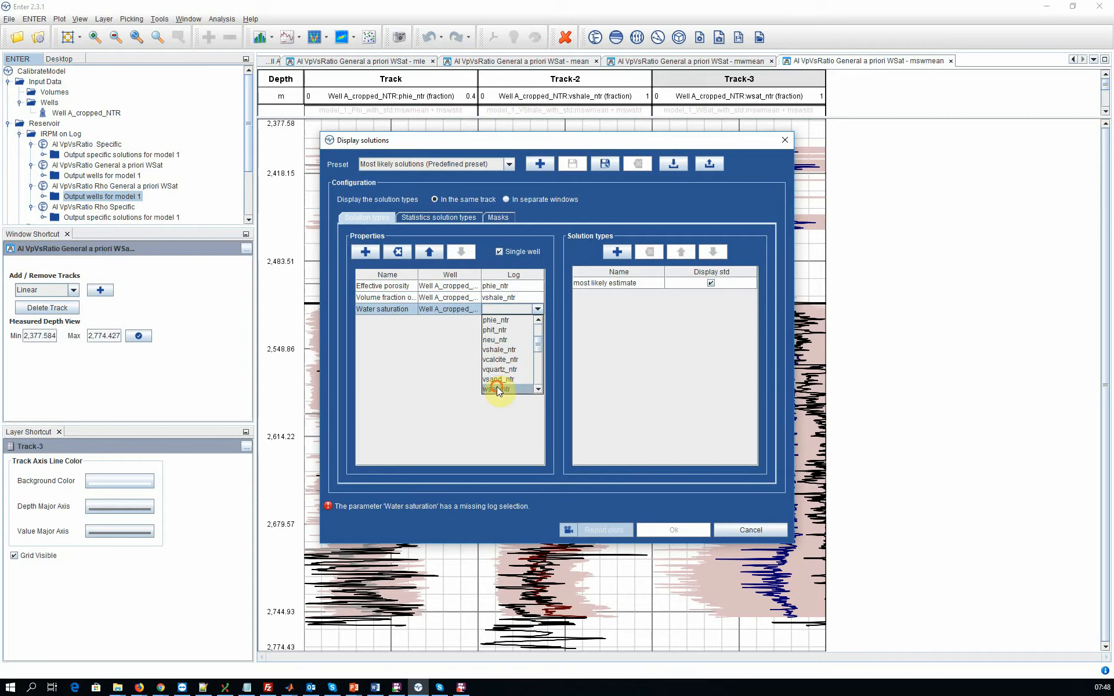
left_click(496, 388)
Step: Add the mean value solution type and display its standard deviation
left_click(615, 253)
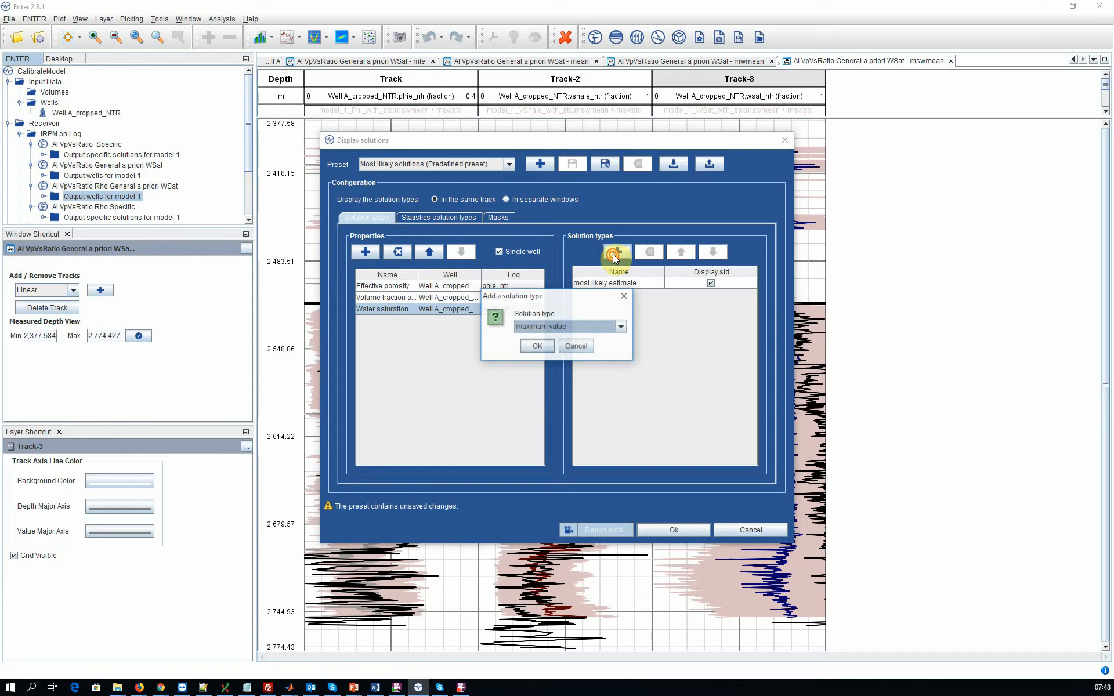
left_click(592, 326)
left_click(573, 364)
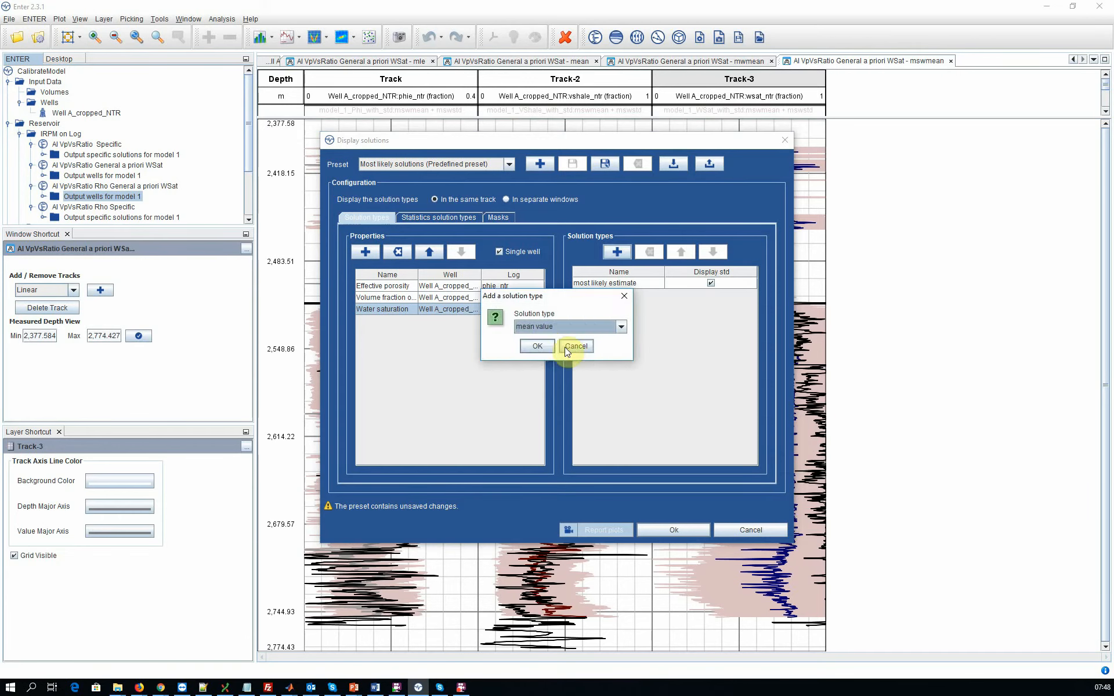
left_click(537, 347)
left_click(710, 296)
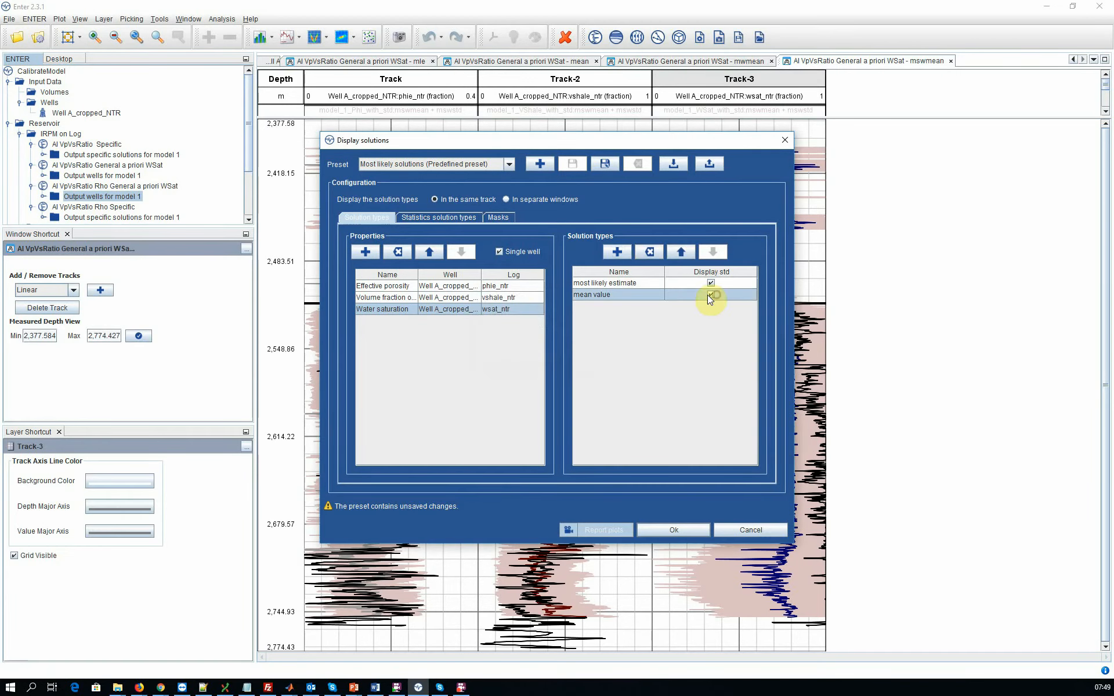
Step: Add the weighted mean solution type with its standard deviation displayed
left_click(617, 252)
left_click(592, 327)
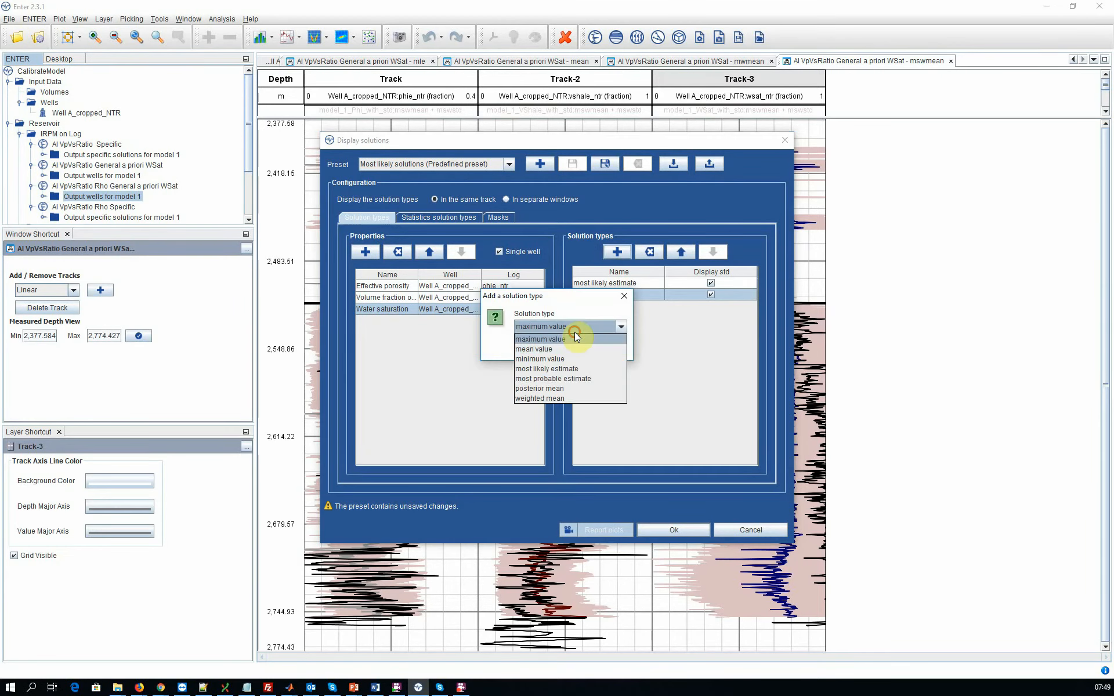
left_click(566, 398)
left_click(530, 345)
left_click(711, 305)
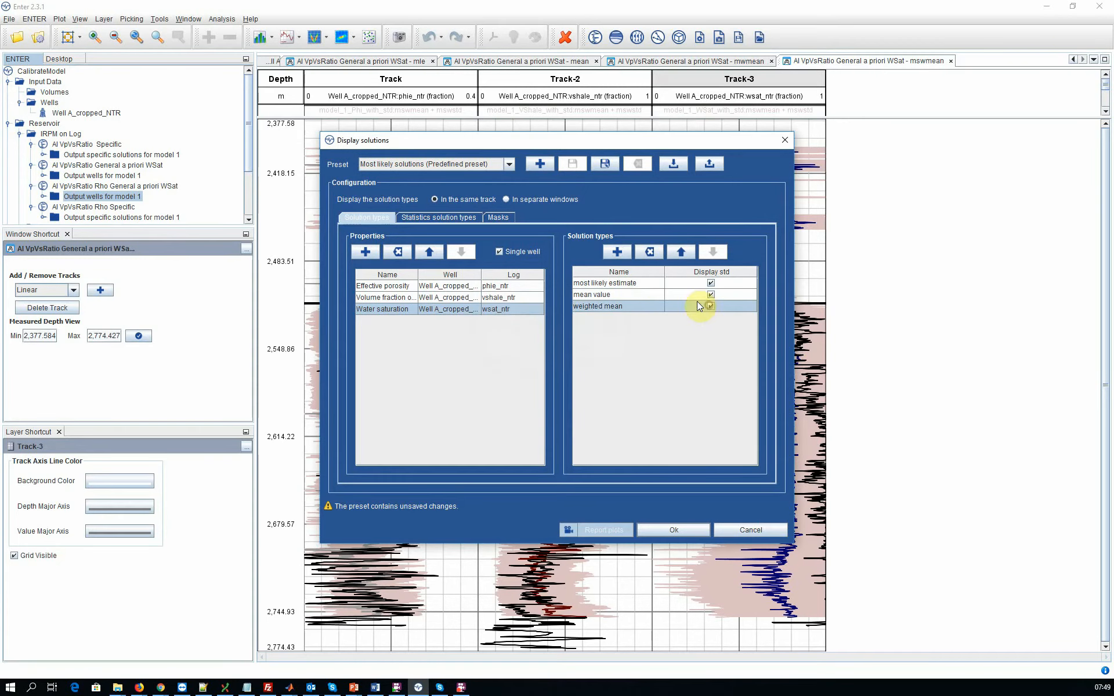
Step: Add the posterior mean solution type with its standard deviation and set the solution types to display in separate windows
left_click(617, 252)
left_click(578, 328)
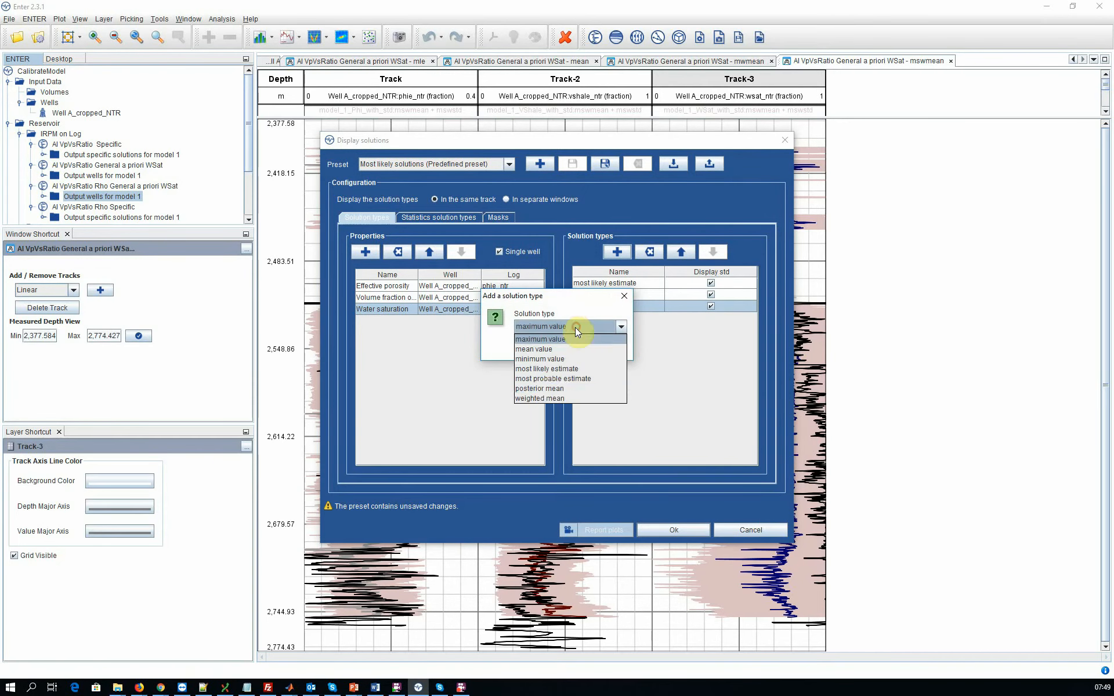
left_click(539, 388)
left_click(534, 347)
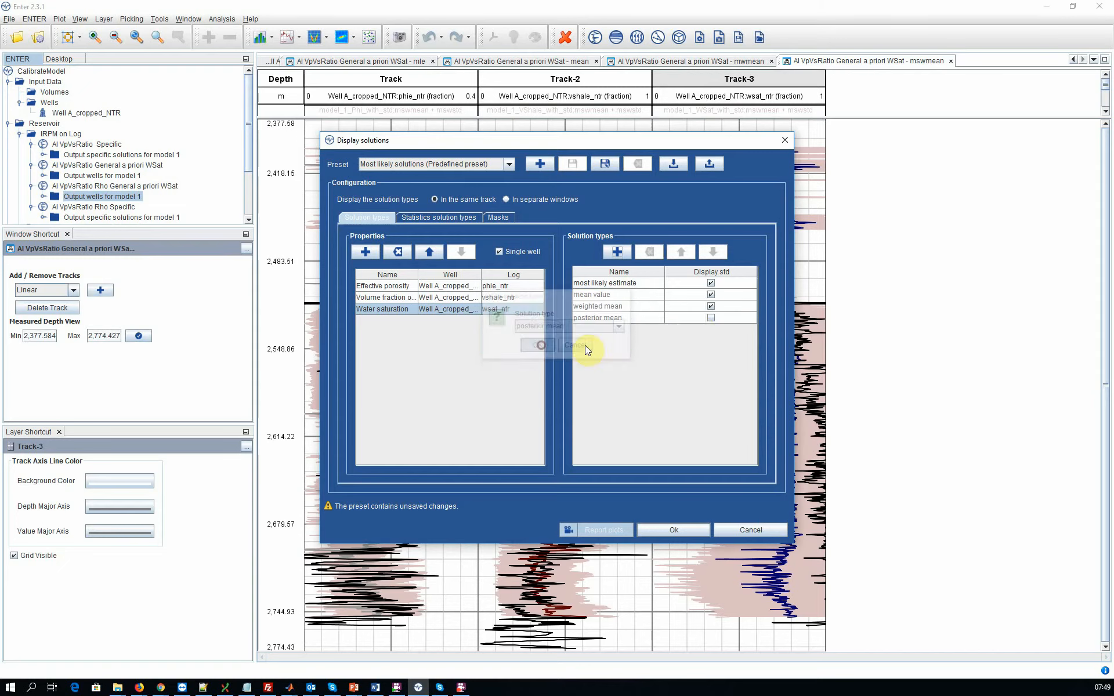
left_click(711, 318)
left_click(506, 199)
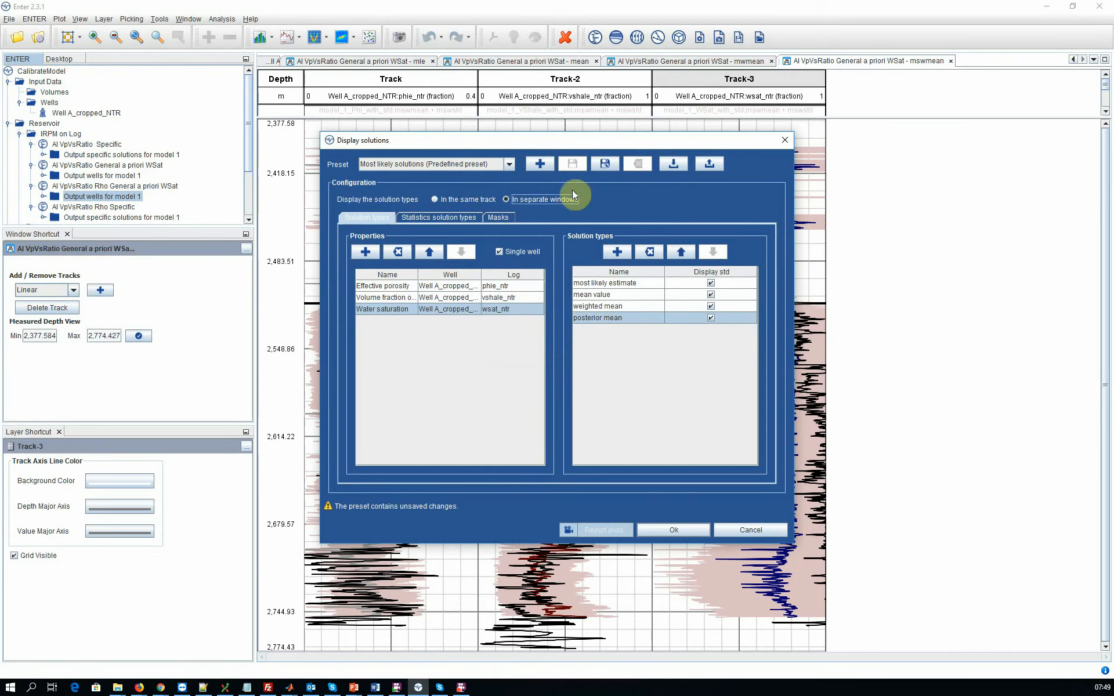
Step: Save the display configuration as a preset named Well A and display the solutions
left_click(610, 167)
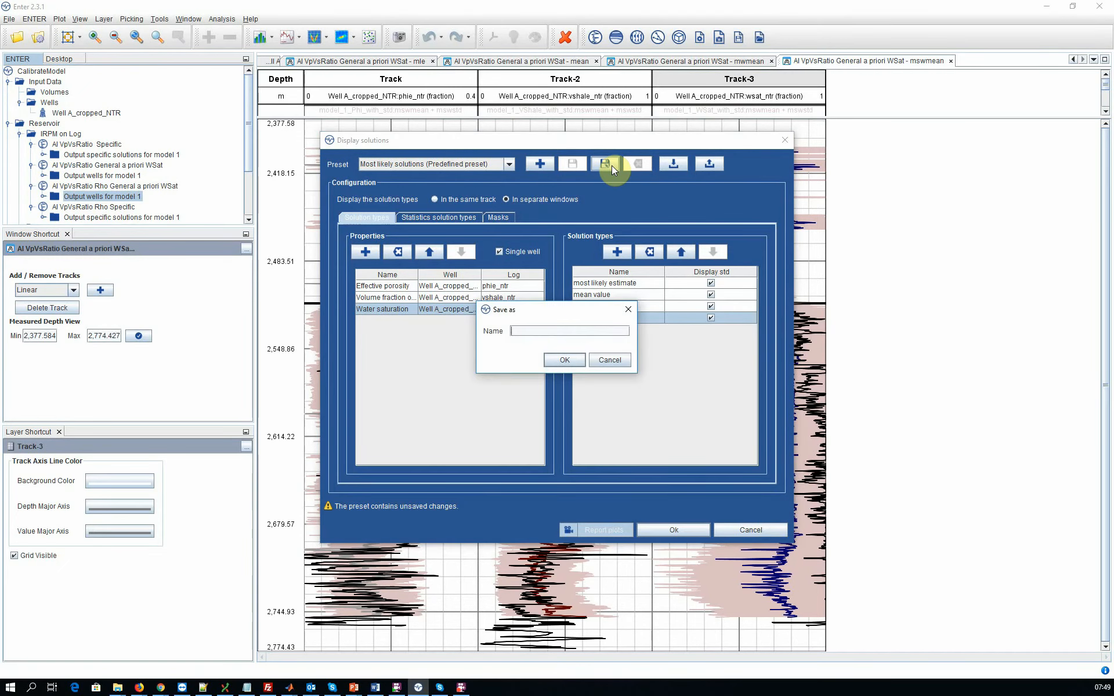
type("Well A")
left_click(564, 362)
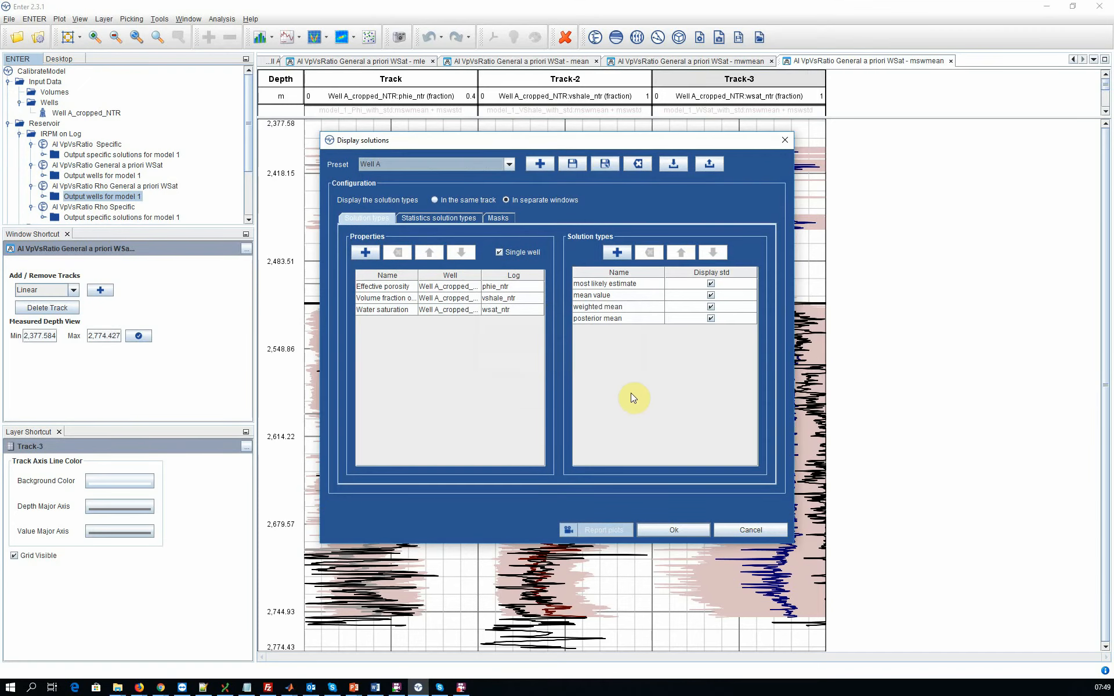
left_click(659, 531)
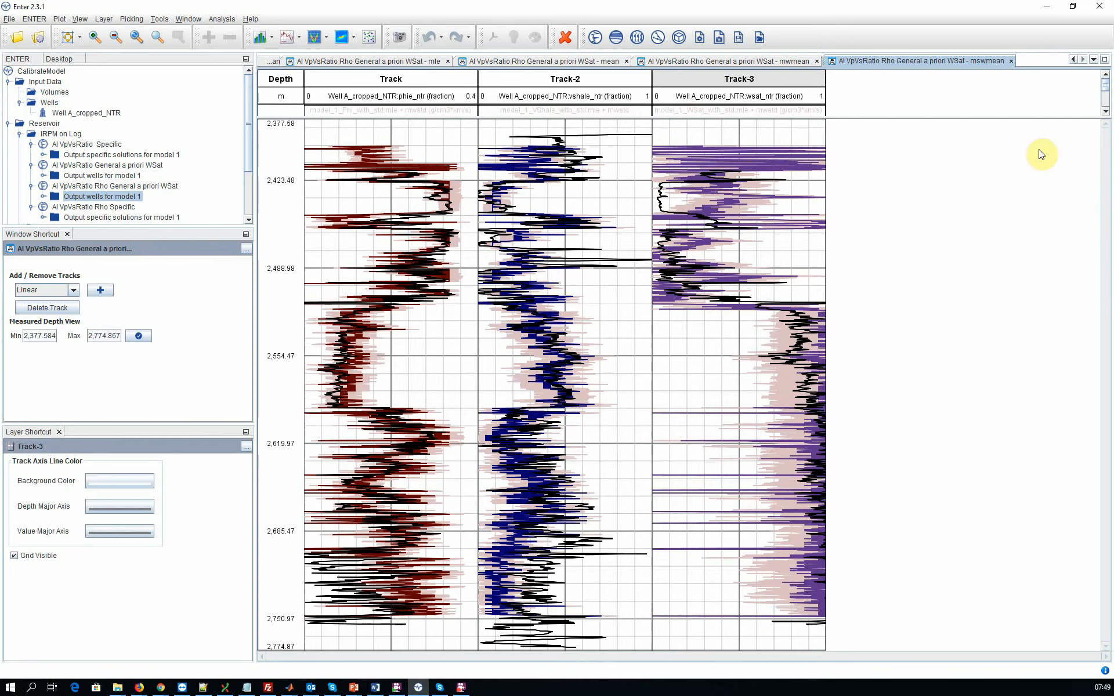
Step: Compare the most likely estimate plots of the general a priori WSat inversions with and without Rho, narrowing the side pane for more plot space
left_click(1073, 59)
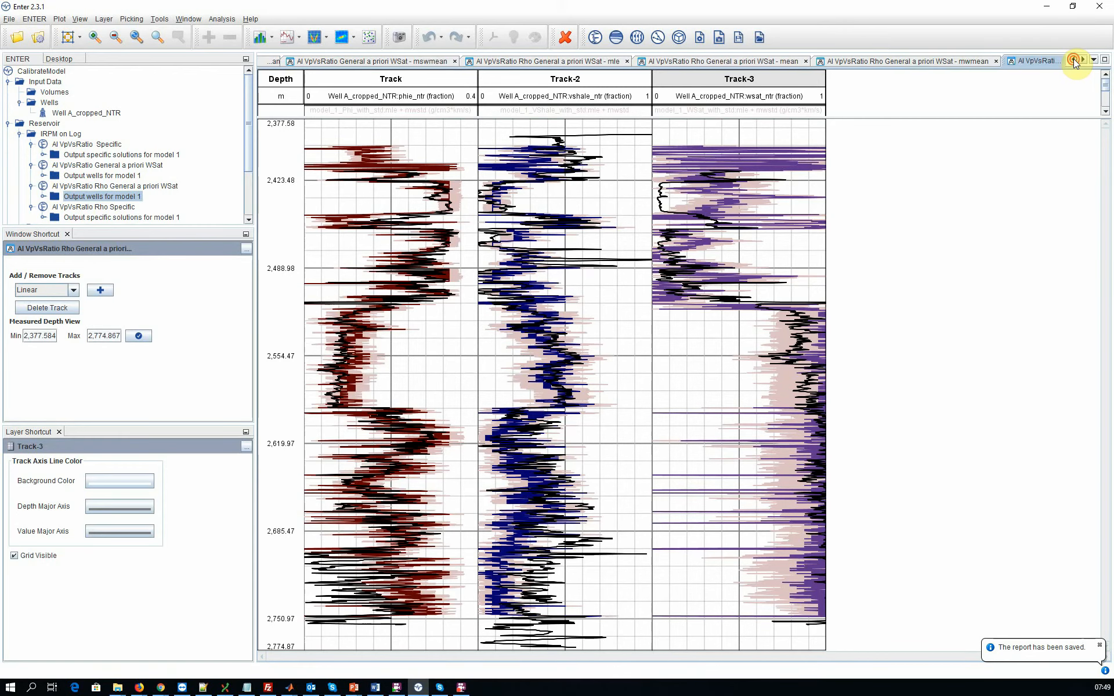
left_click(1073, 59)
left_click(1073, 60)
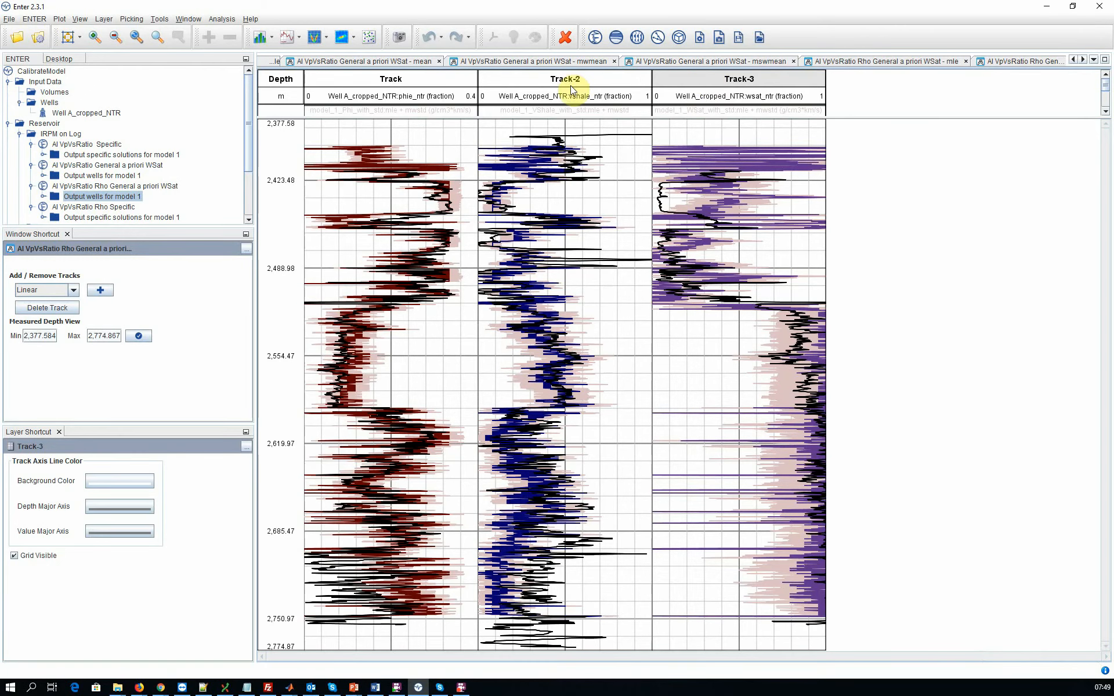
left_click(867, 61)
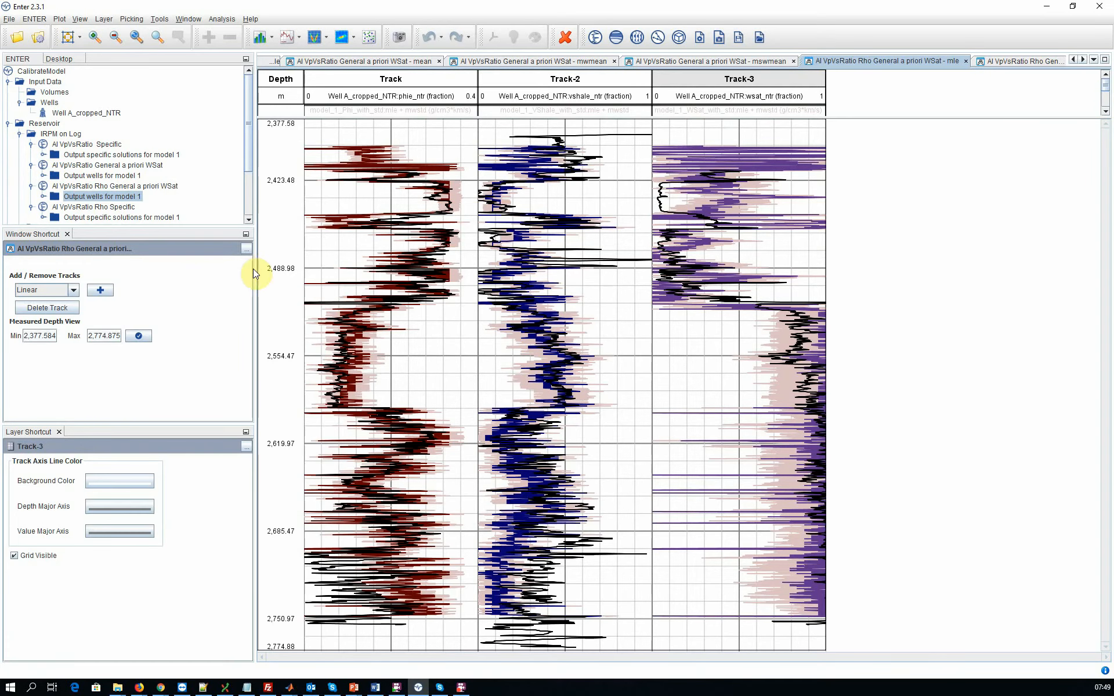
left_click_drag(254, 269, 176, 272)
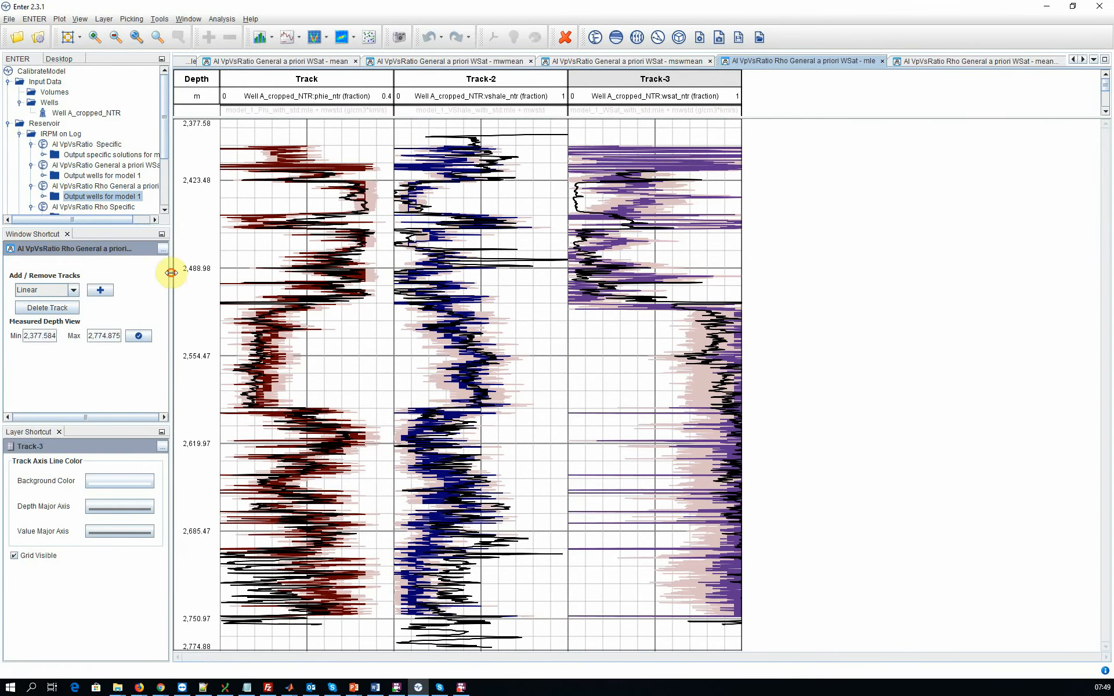
left_click(1073, 59)
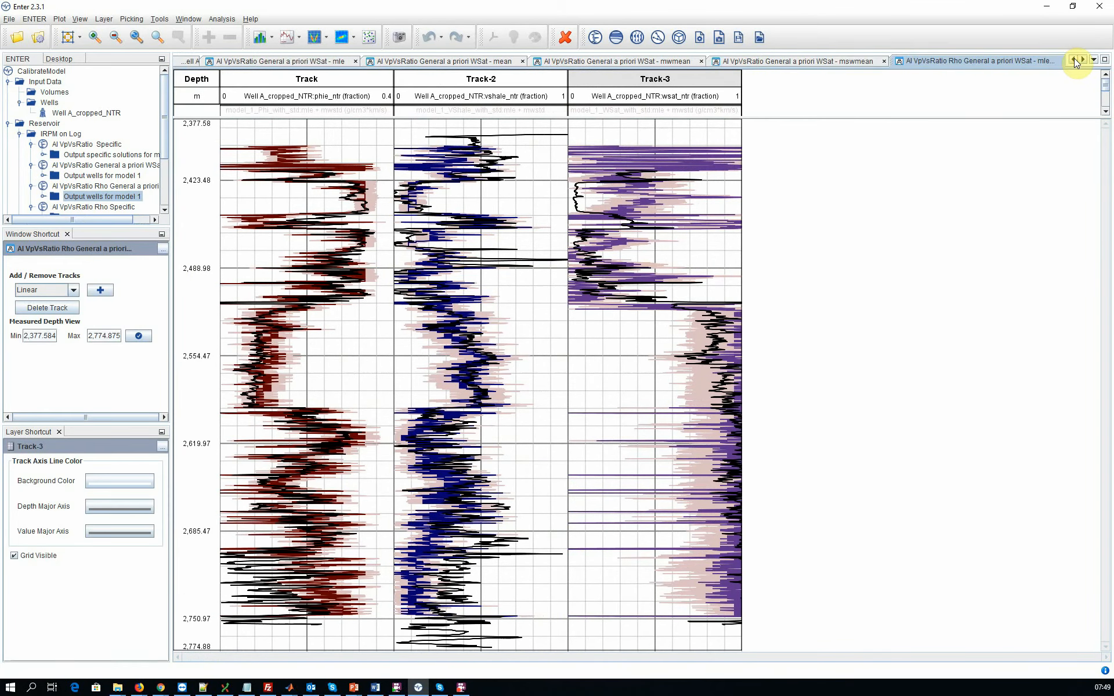
left_click(307, 60)
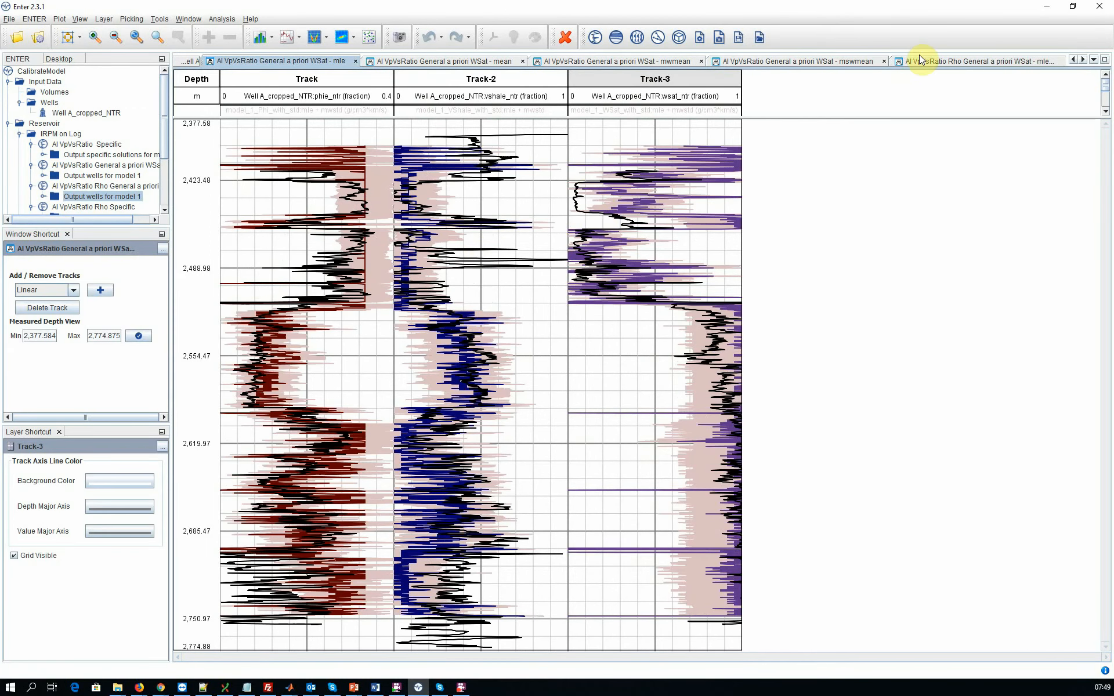
left_click(953, 58)
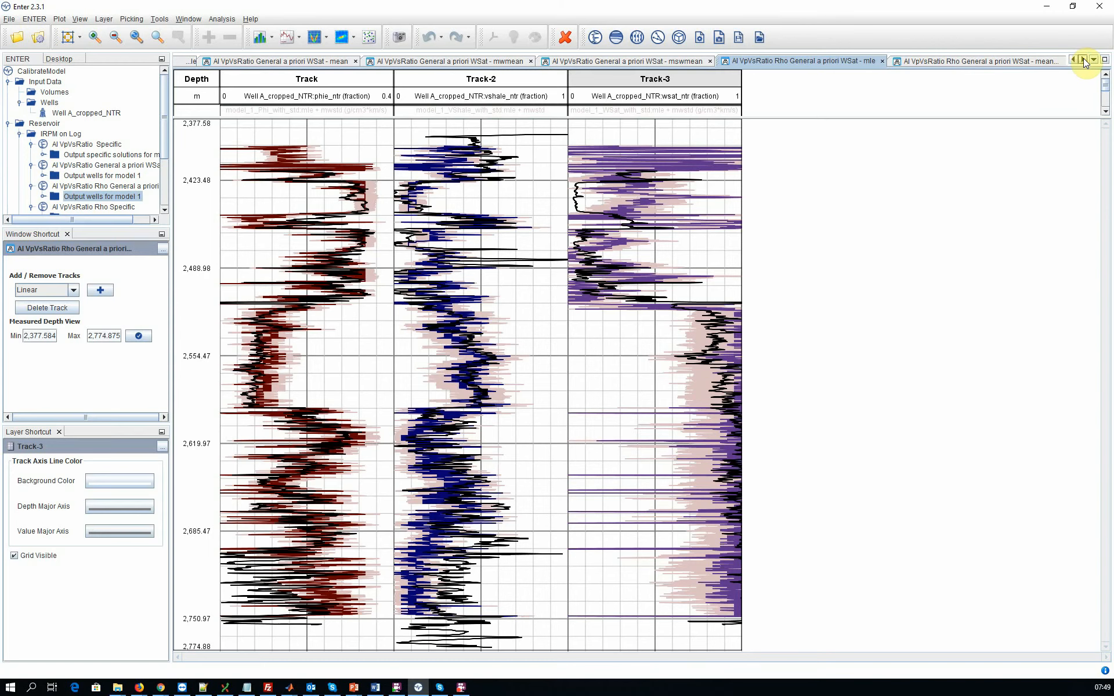
Step: Compare the mean value plots of the general a priori WSat inversions with and without Rho
left_click(1084, 58)
left_click(319, 62)
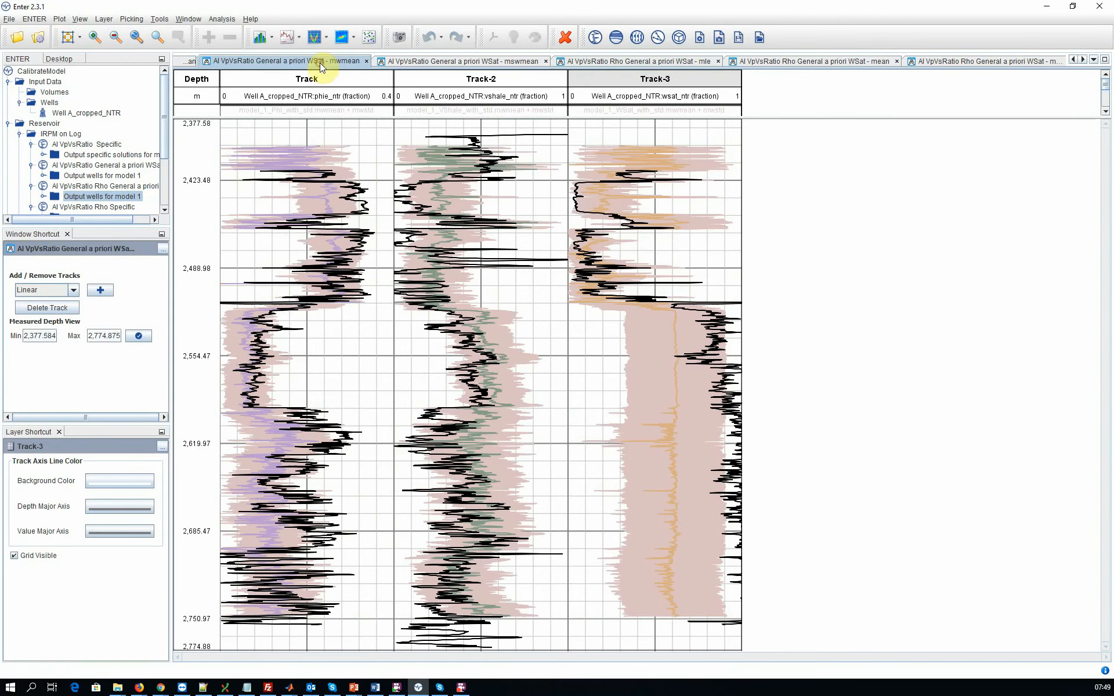
left_click(183, 64)
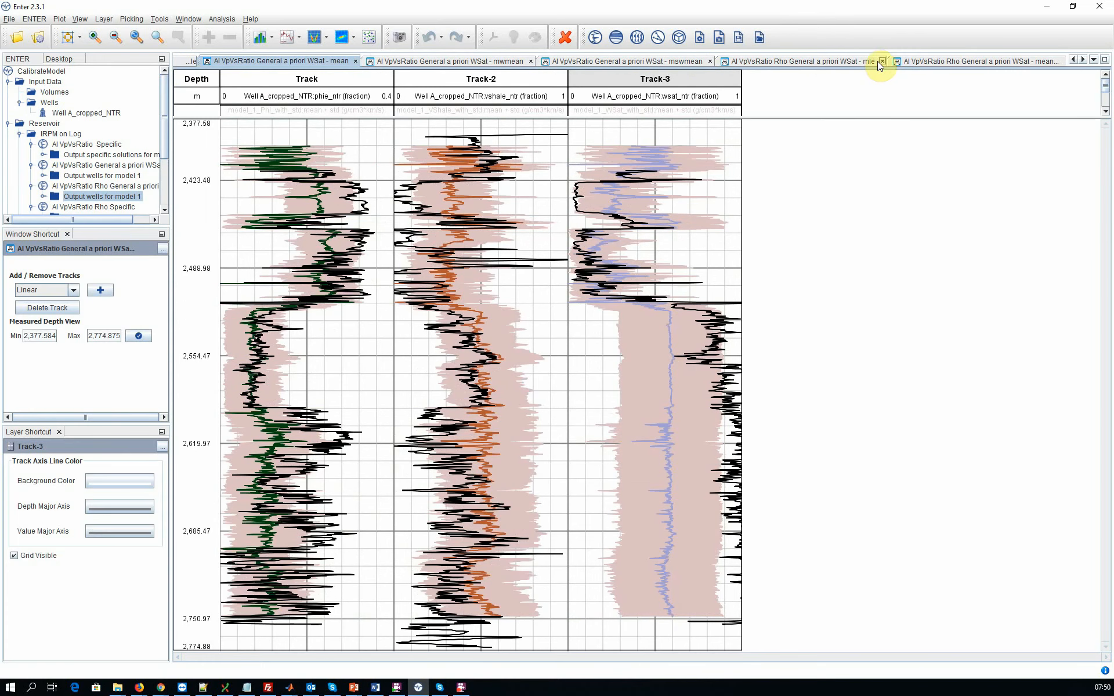
left_click(938, 62)
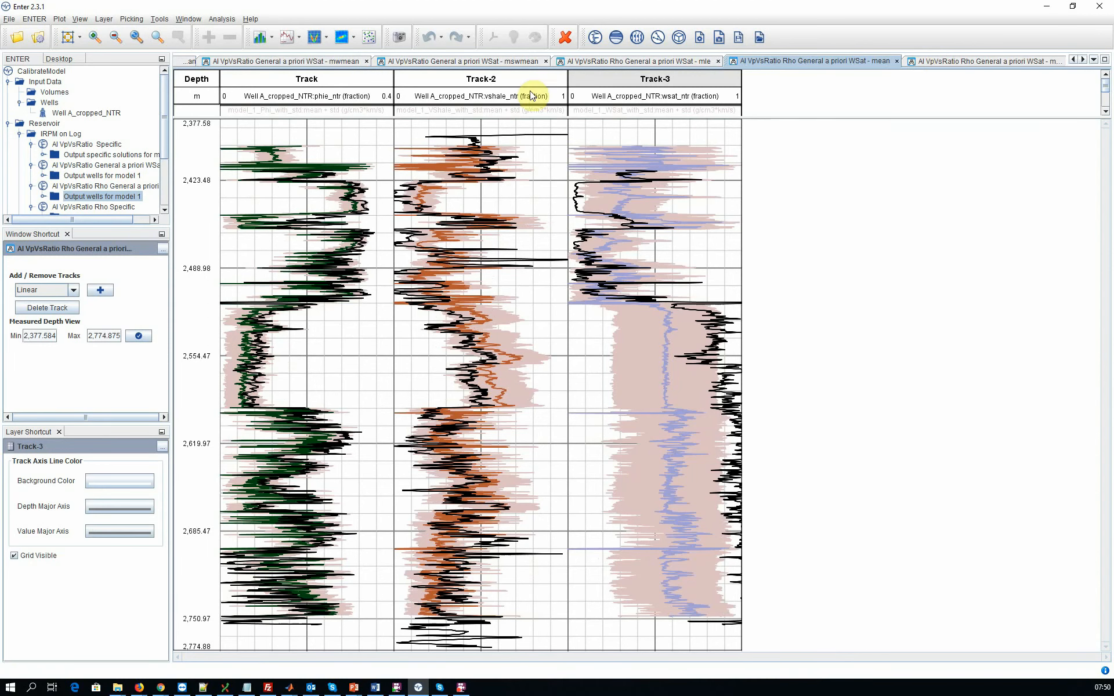
Step: Compare the mwmean and mswmean plots of the general a priori WSat inversions with and without Rho
left_click(326, 60)
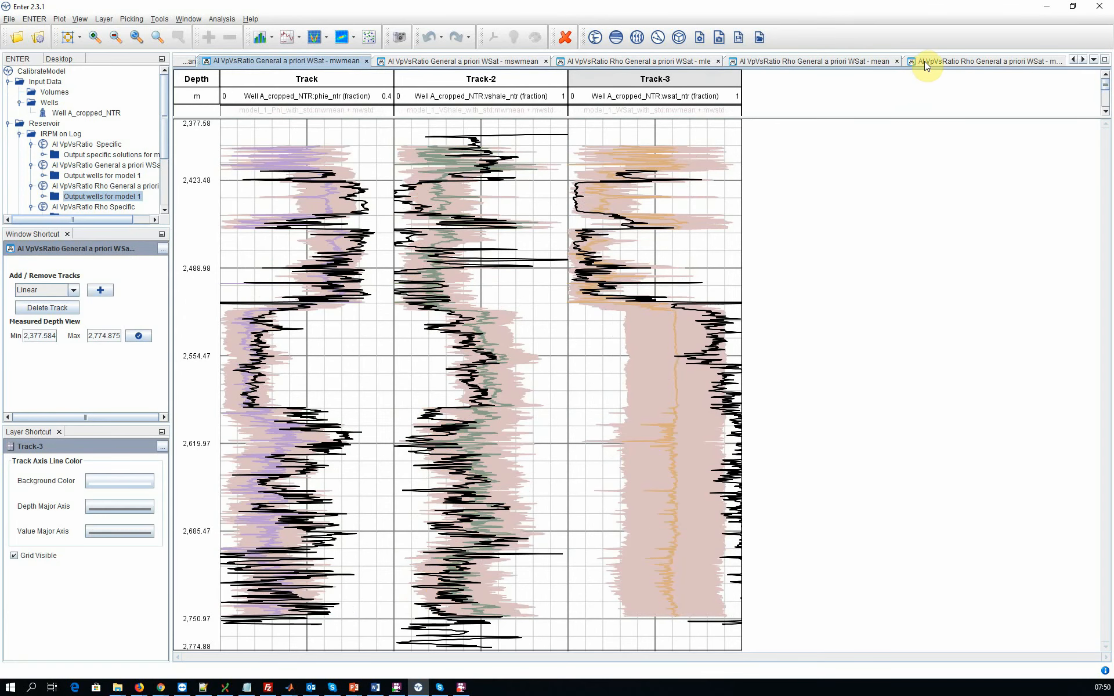
left_click(931, 60)
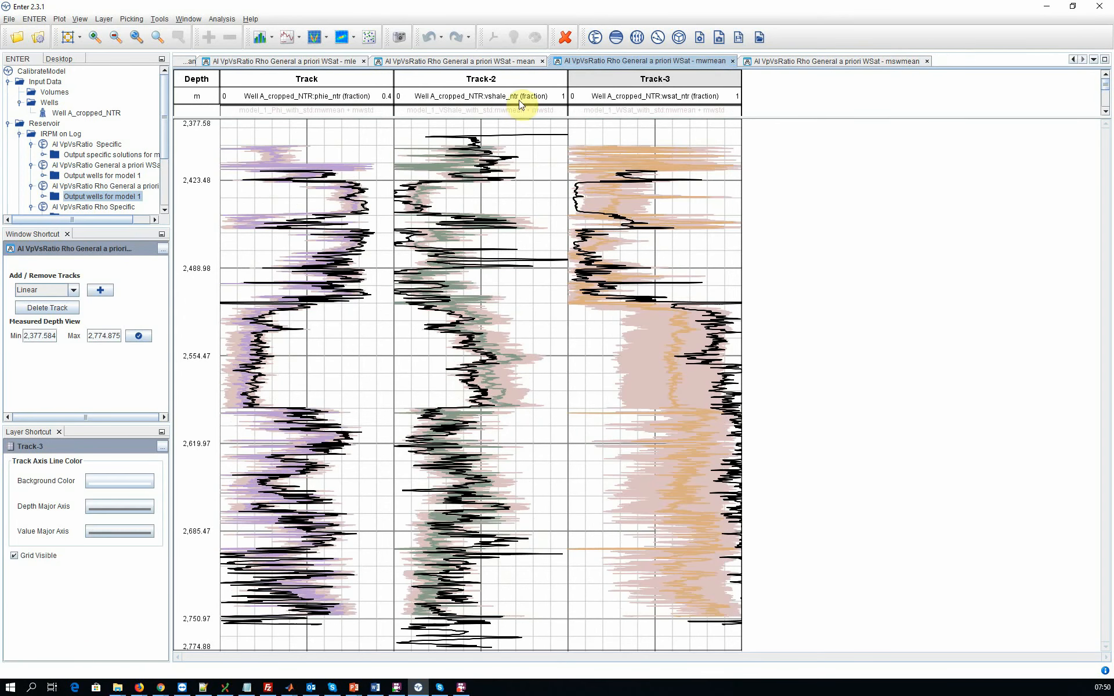
left_click(181, 62)
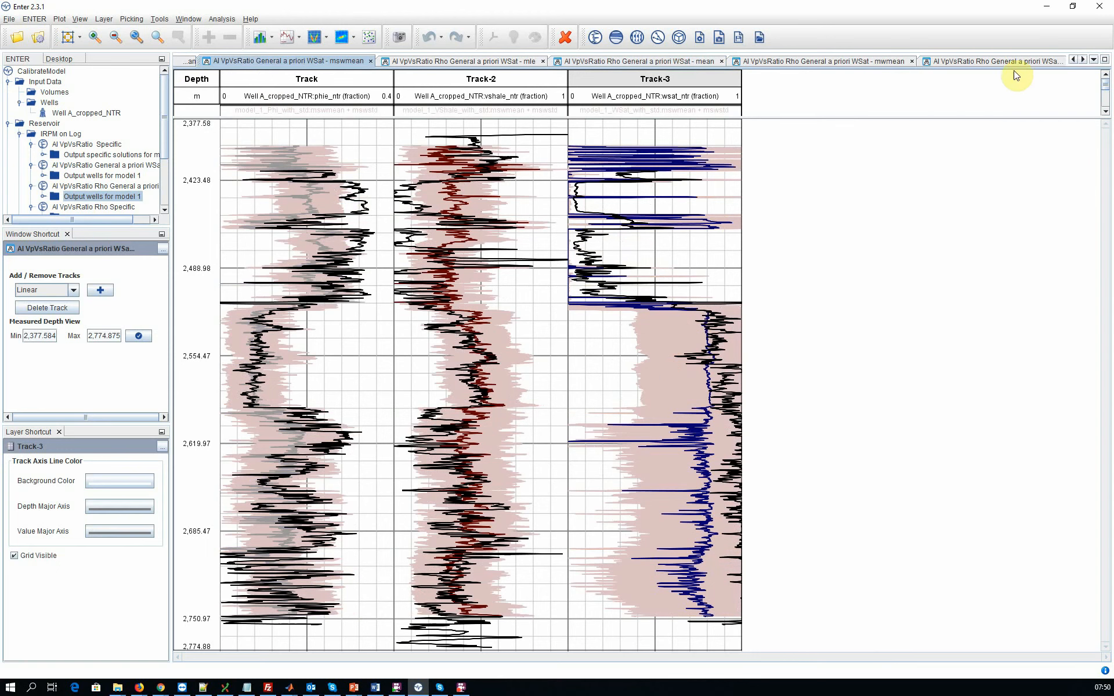
left_click(1082, 59)
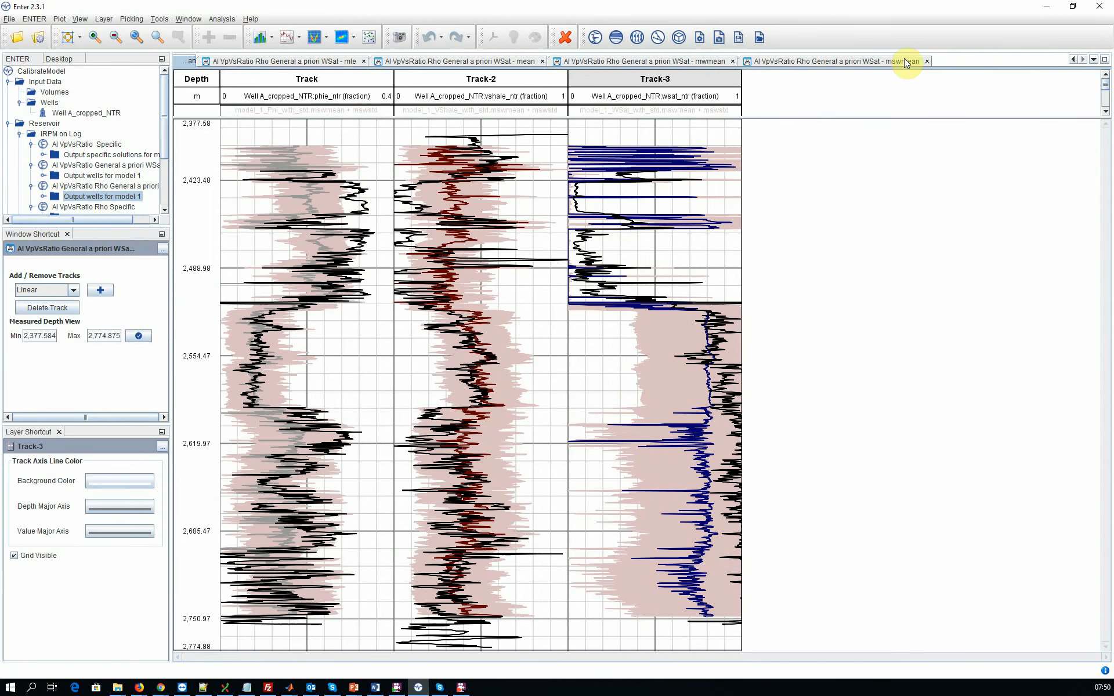
left_click(840, 61)
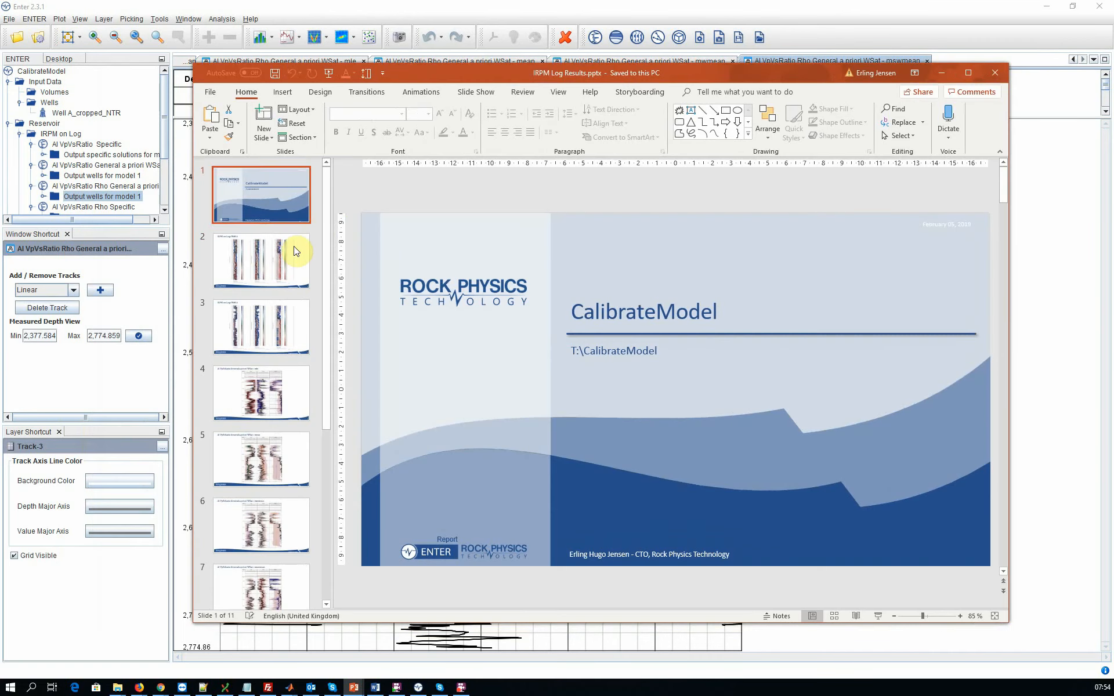
Step: In PowerPoint, review the IRPM Log Results.pptx slides covering IRPM on Log for Well A and the general a priori WSat solutions without Rho
left_click(284, 255)
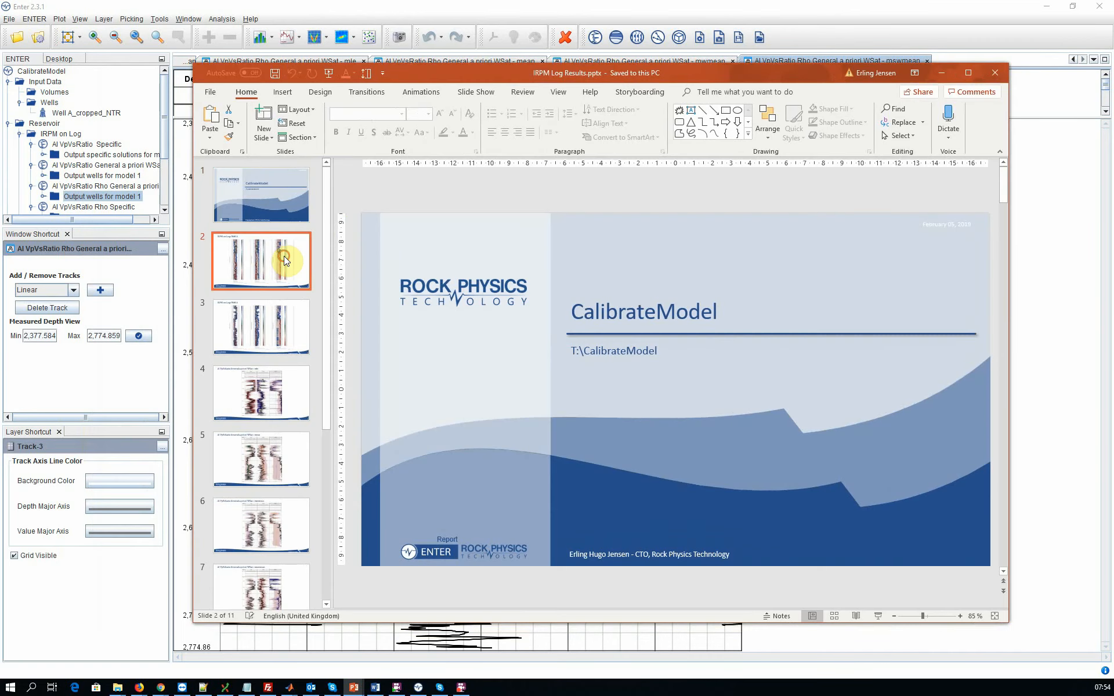
left_click(285, 336)
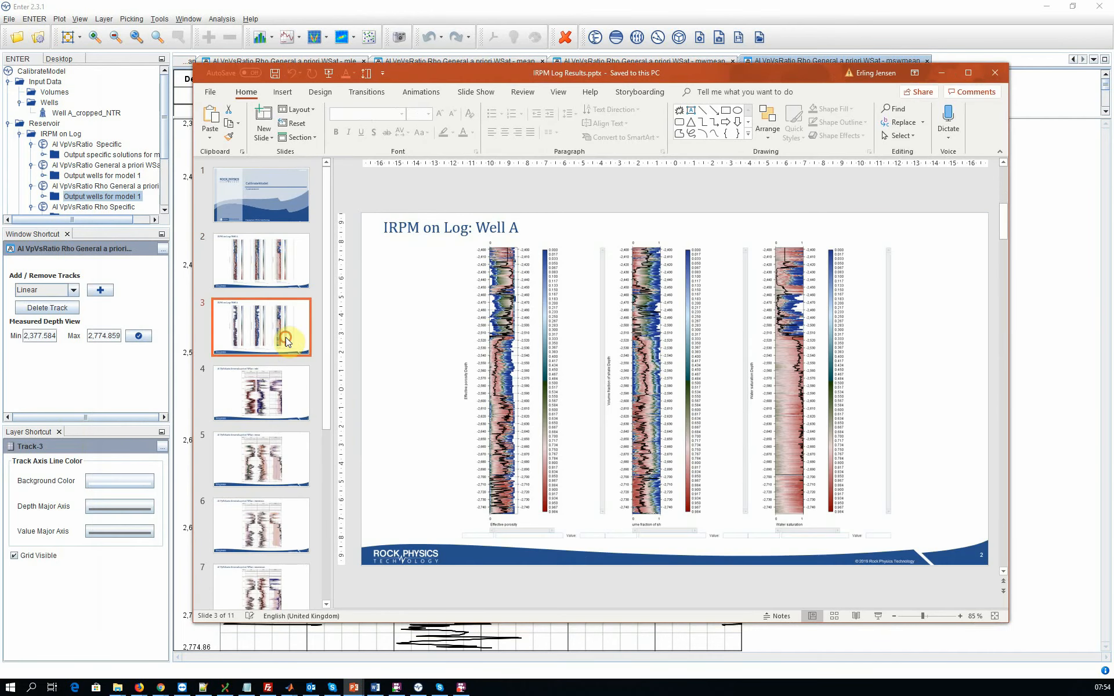
left_click(283, 385)
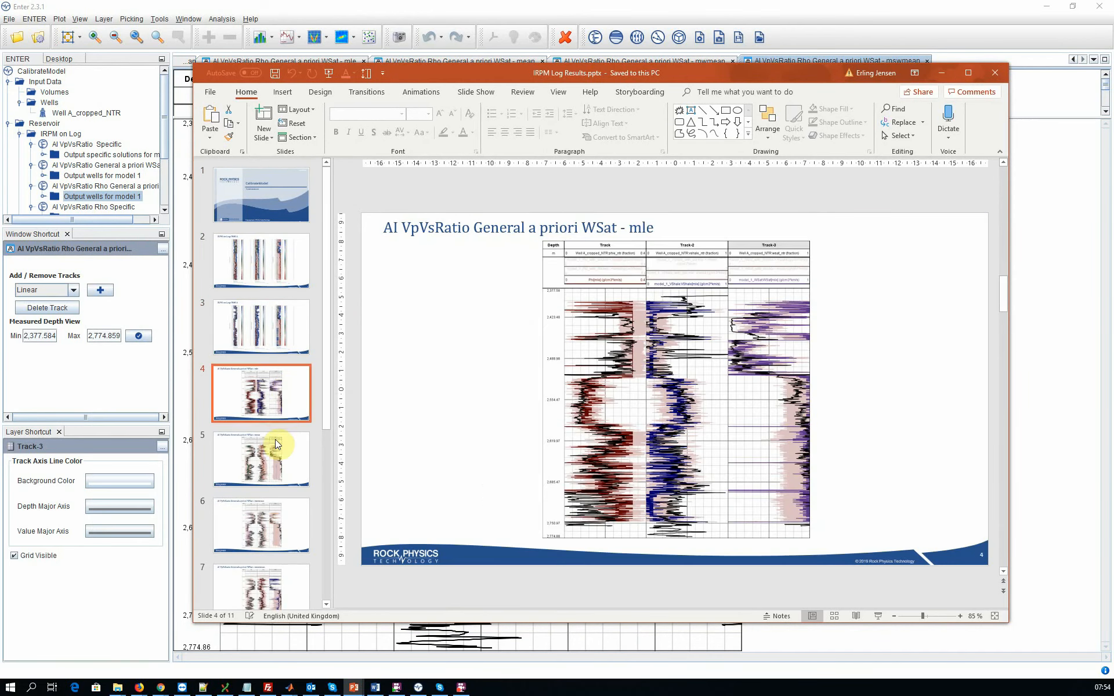
left_click(271, 455)
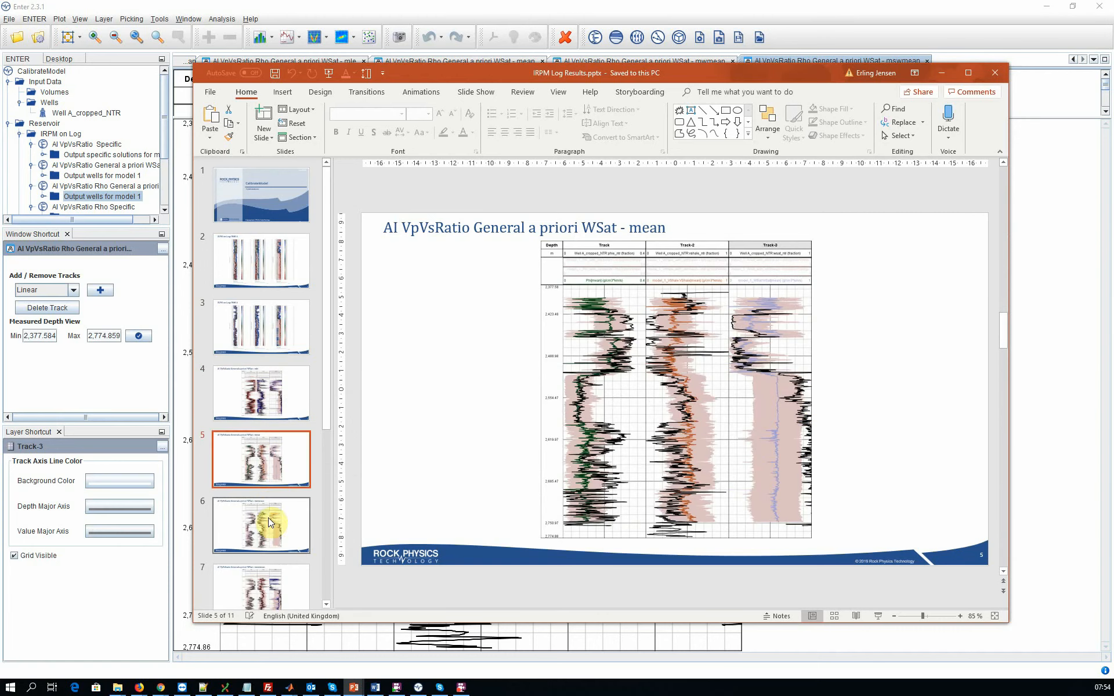
left_click(268, 521)
left_click(267, 585)
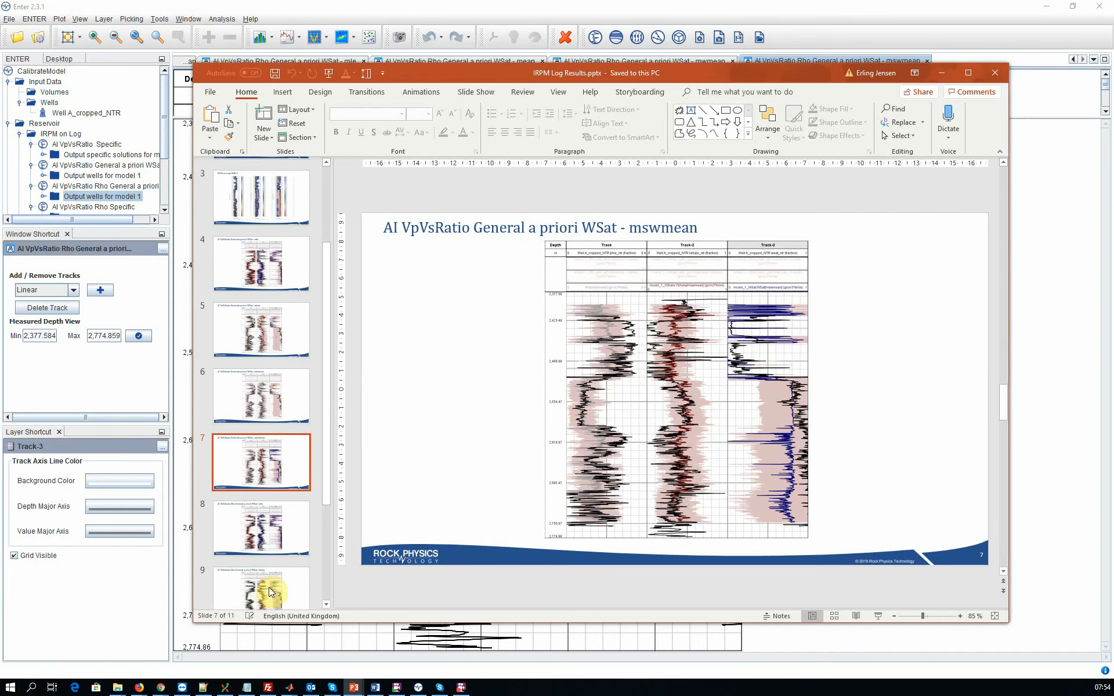
Step: Review the report slides showing the mle, mean, mwmean and mswmean plots of AI VpVsRatio Rho General a priori WSat
scroll(269, 584, "down", 1)
left_click(272, 462)
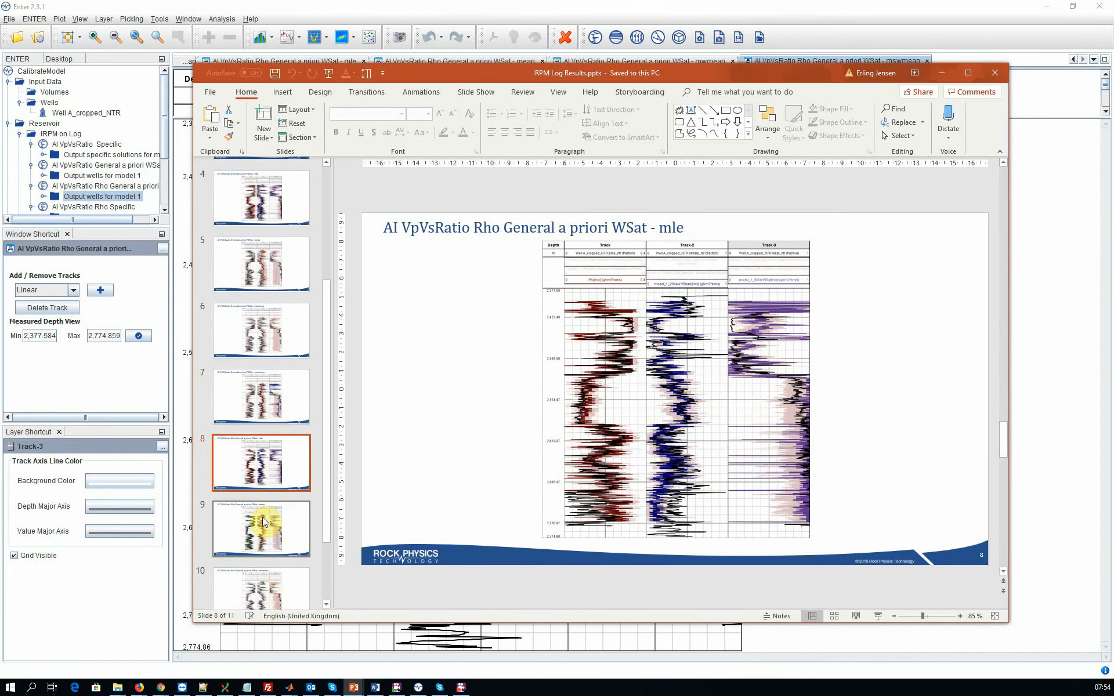
left_click(263, 521)
scroll(266, 501, "down", 1)
left_click(266, 502)
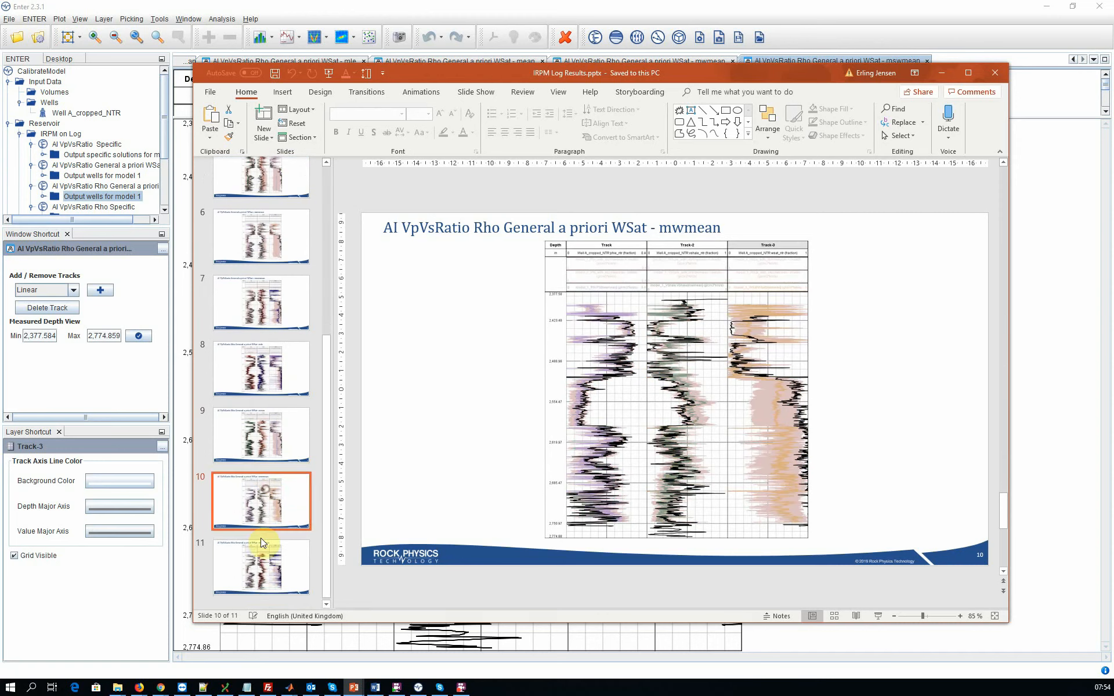
left_click(259, 570)
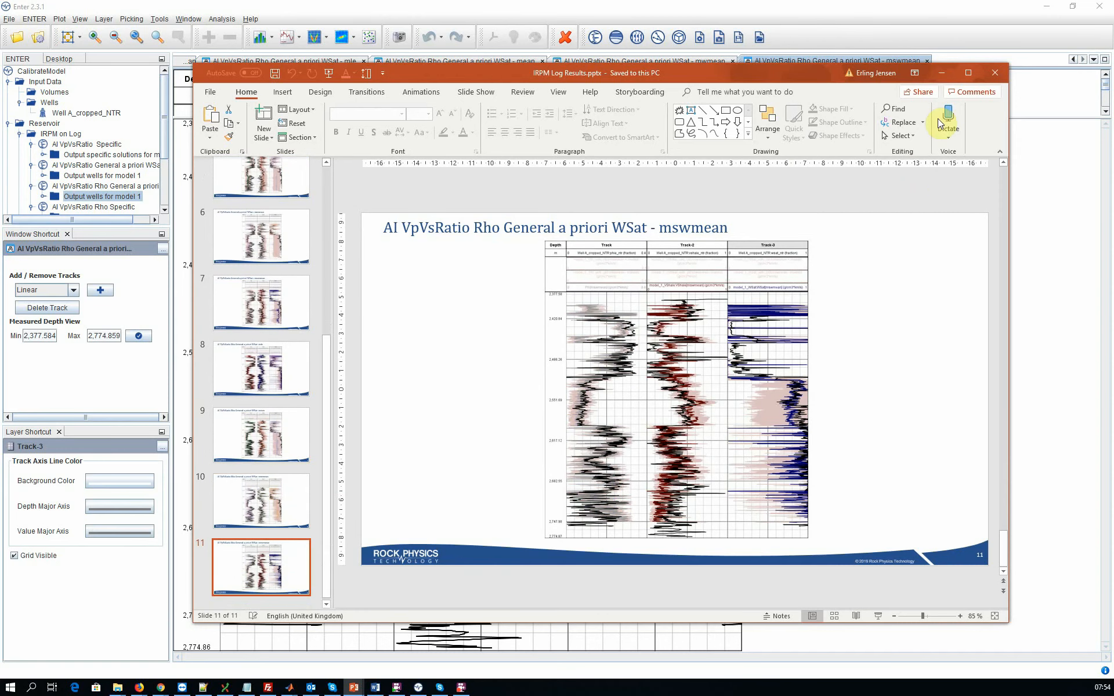